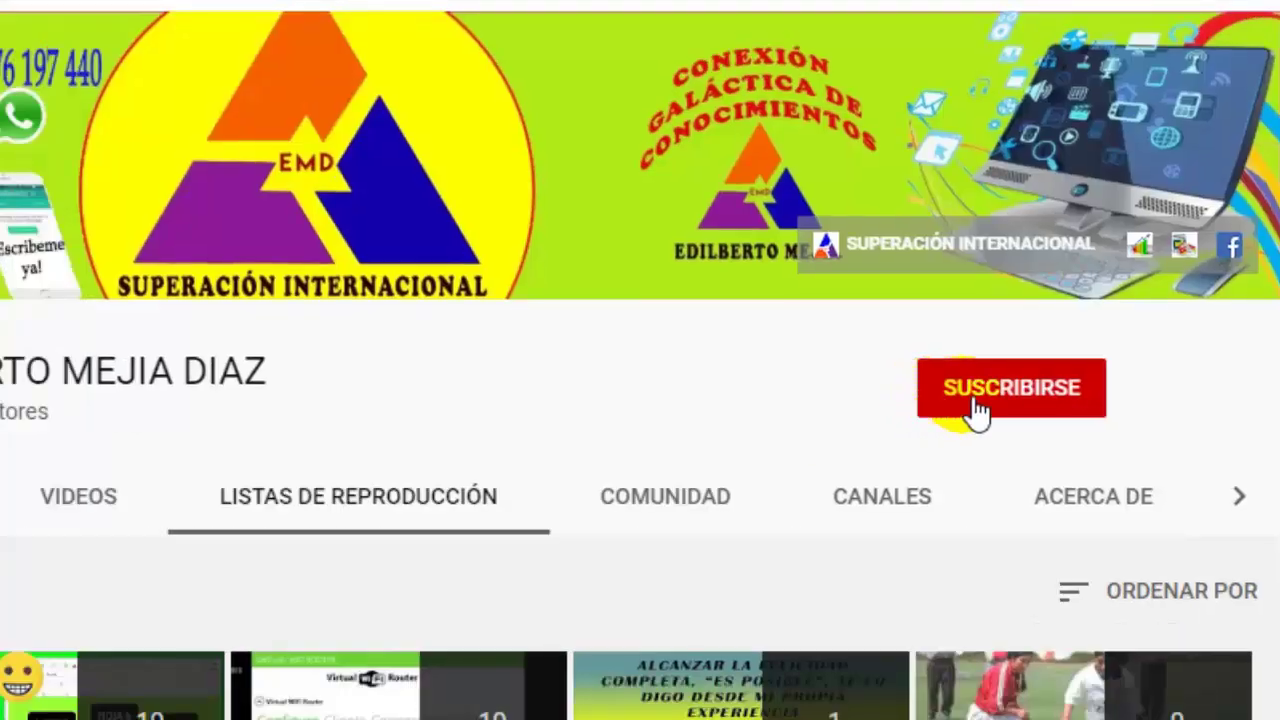
Subscribe to the channel and set its notification bell to Todos (all new videos)
left_click(993, 390)
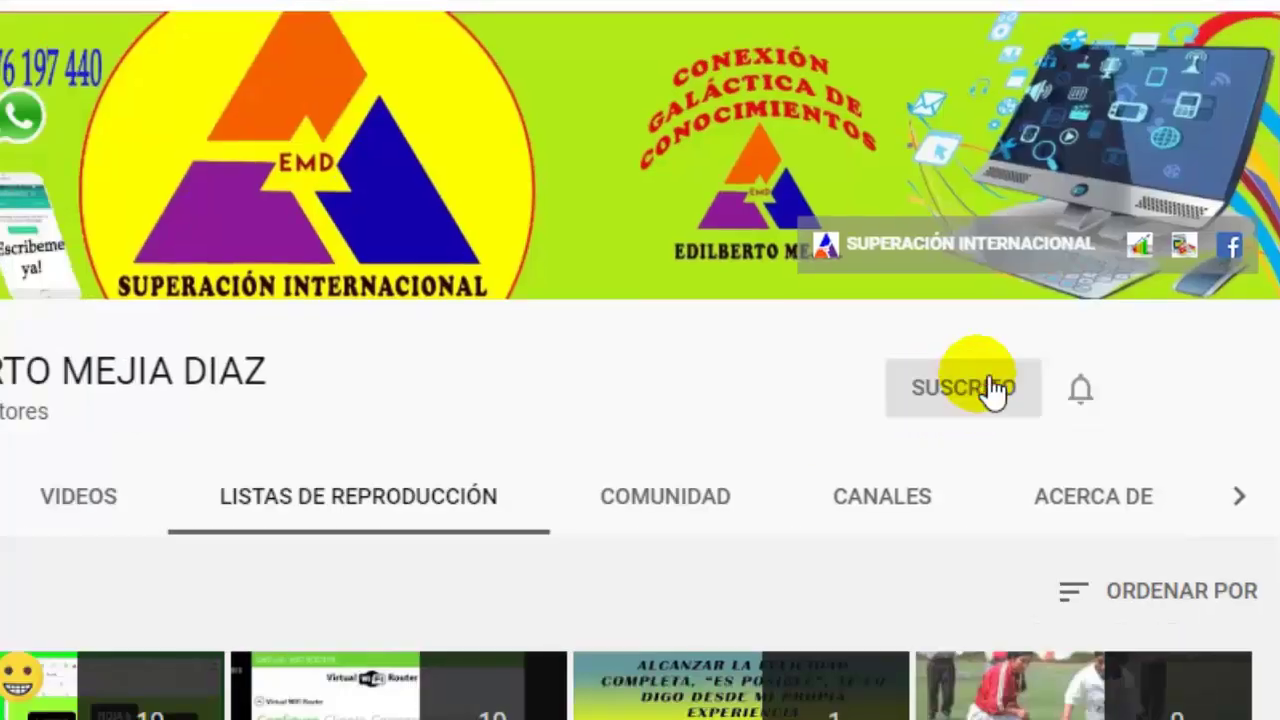
left_click(1081, 390)
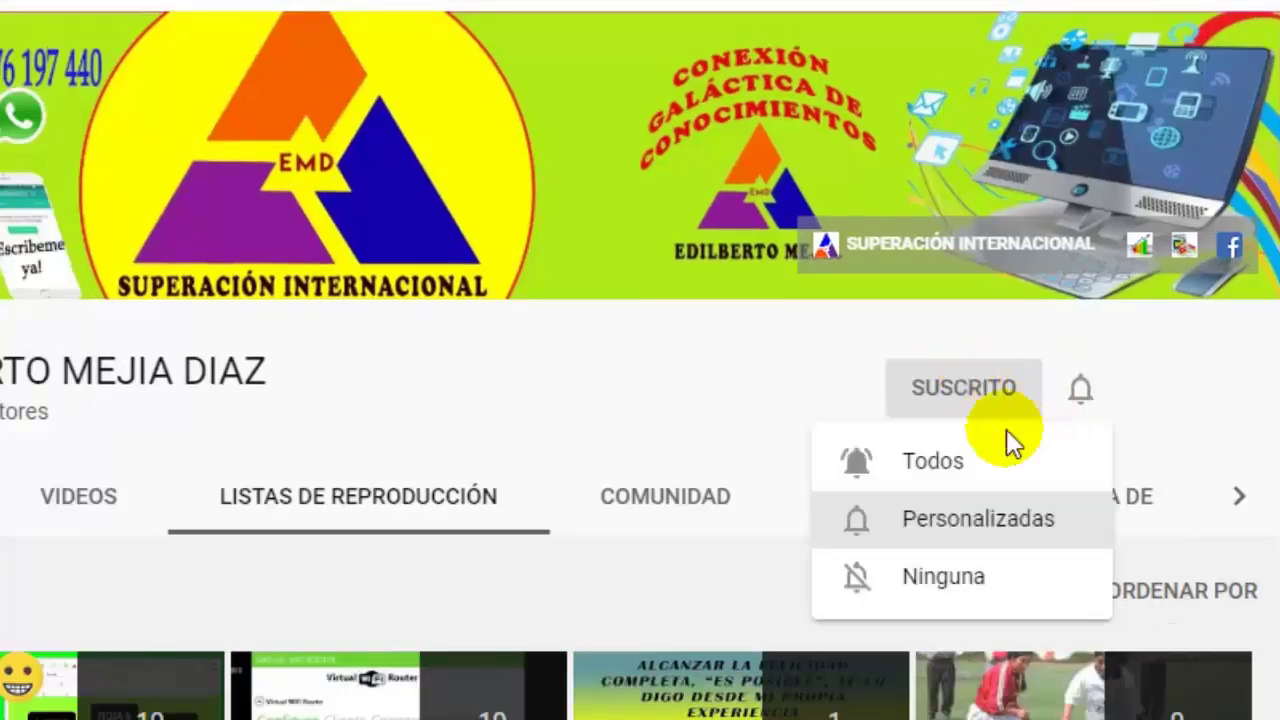
left_click(955, 463)
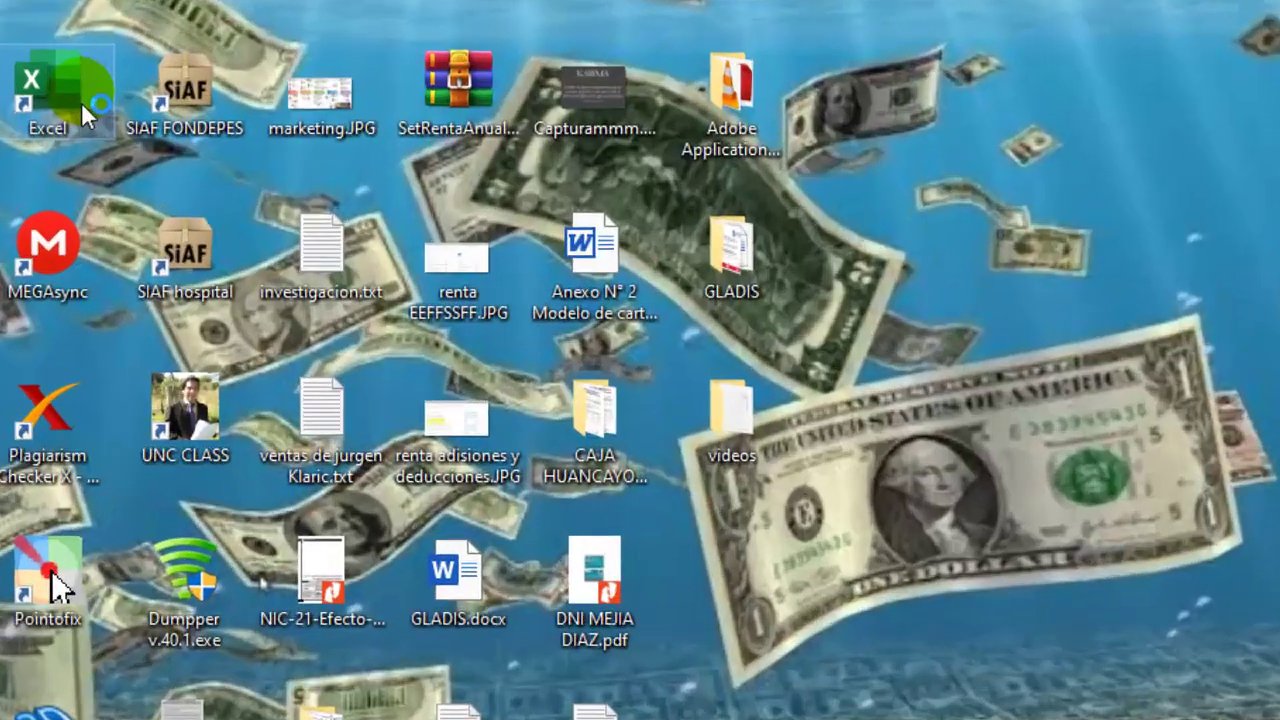
Launch Excel with a blank workbook and add new sheets until Hoja10 exists
double_click(15, 75)
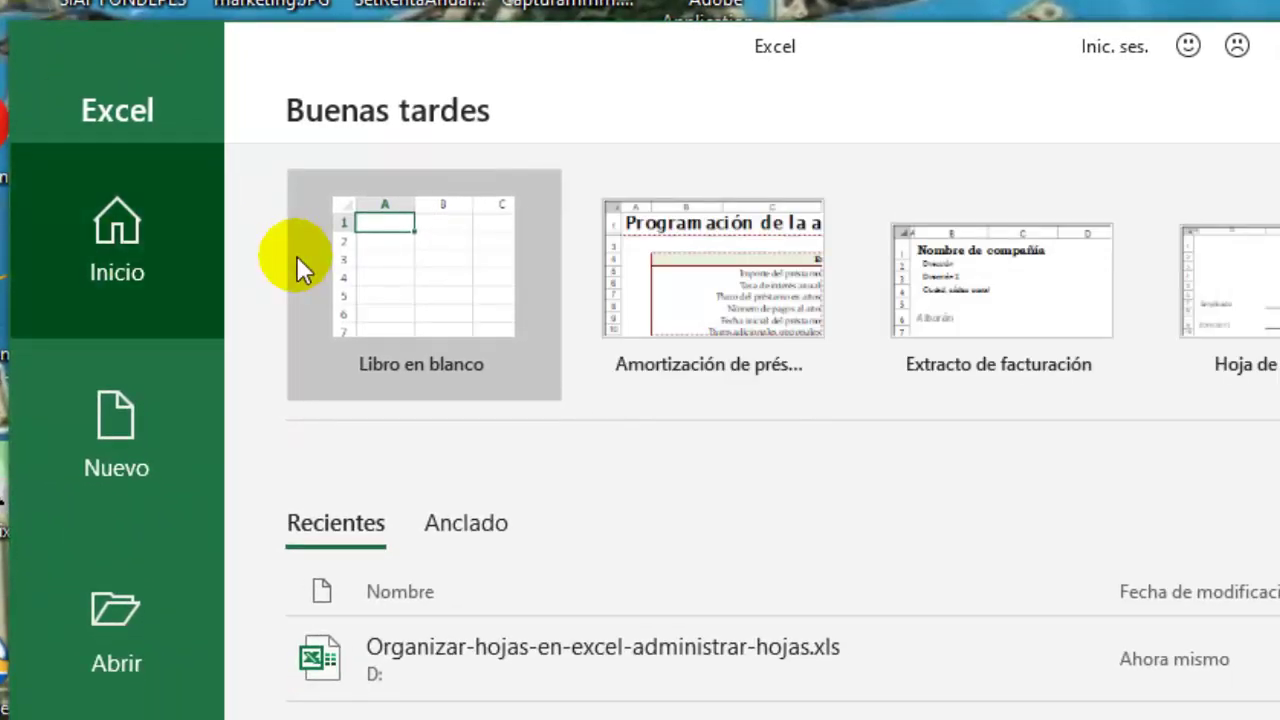
left_click(300, 258)
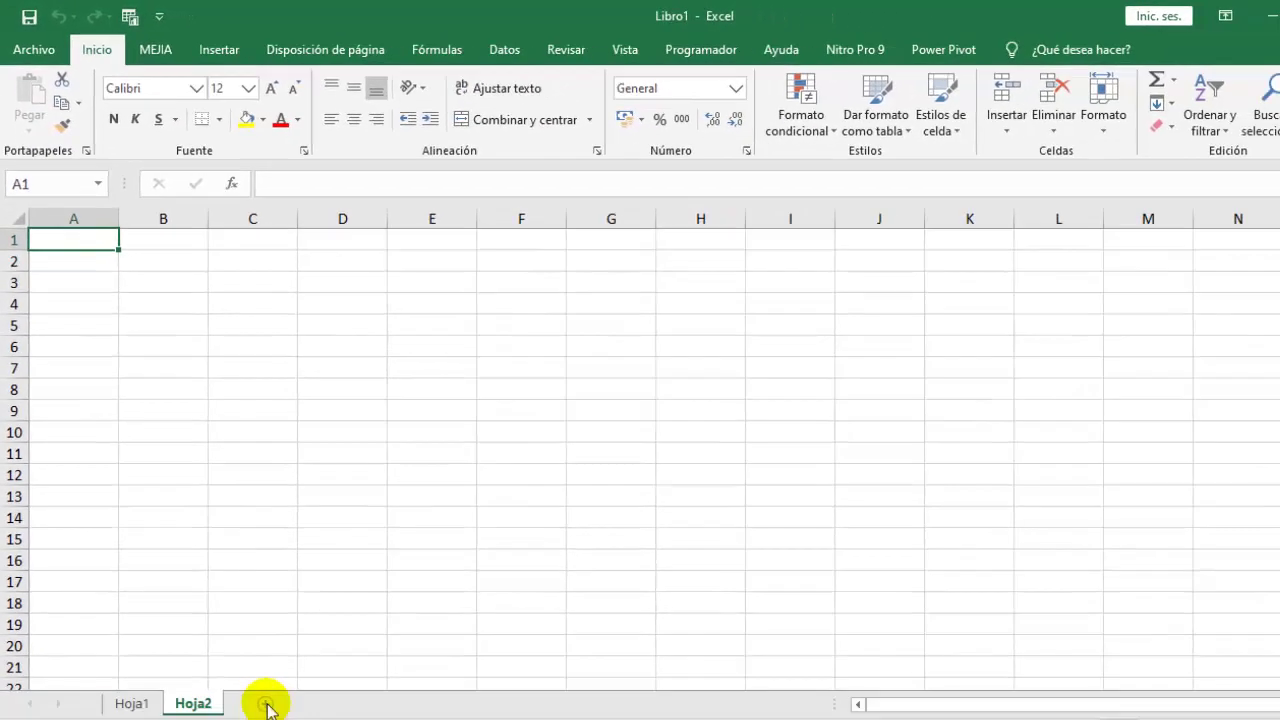
left_click(266, 704)
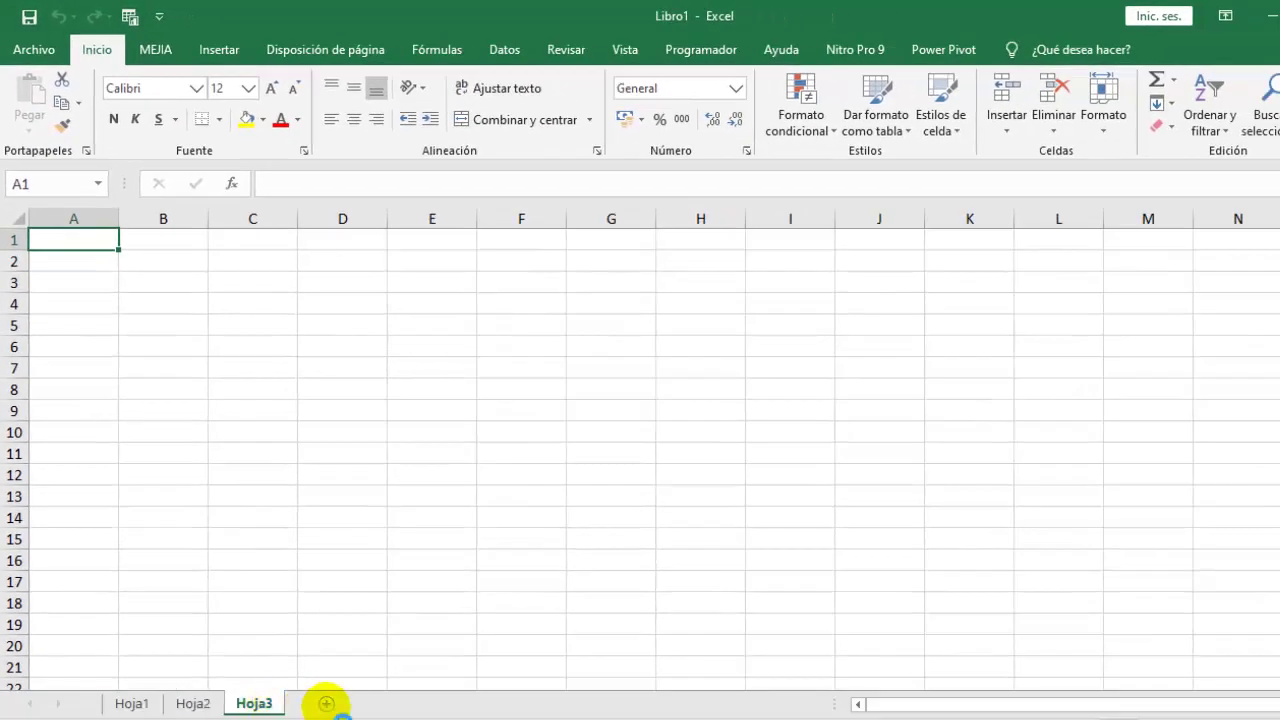
left_click(388, 704)
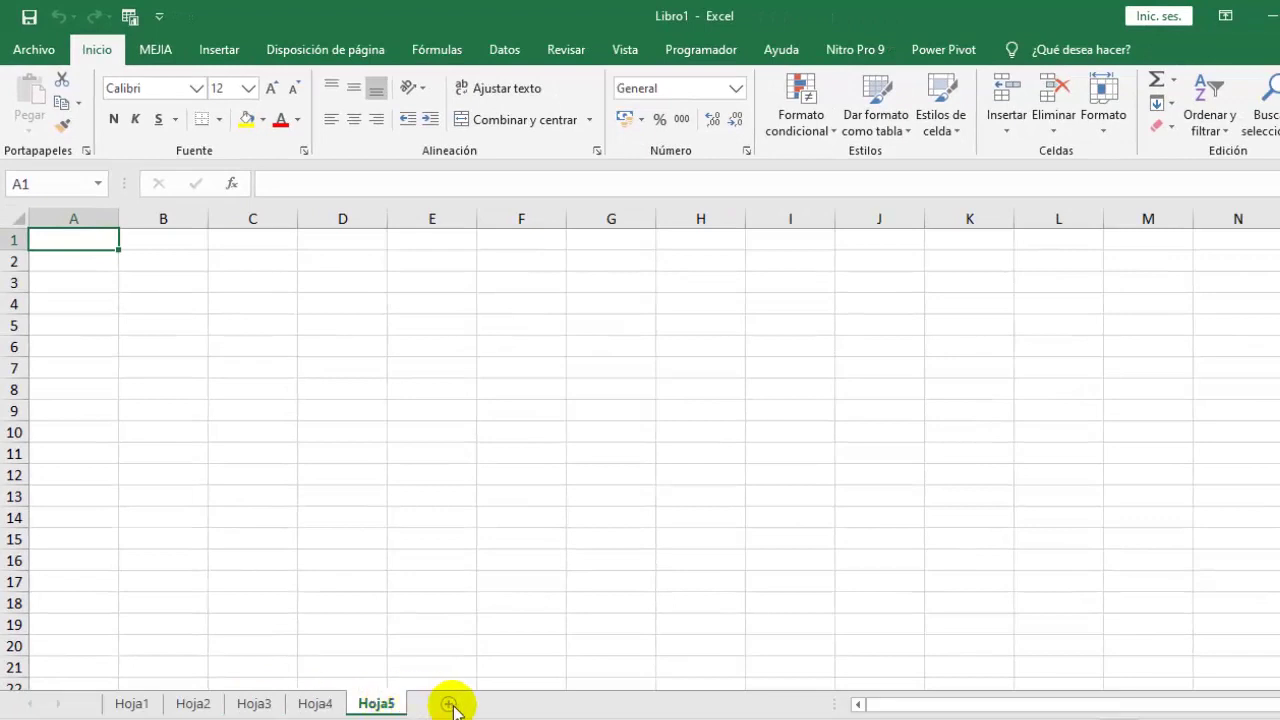
left_click(511, 705)
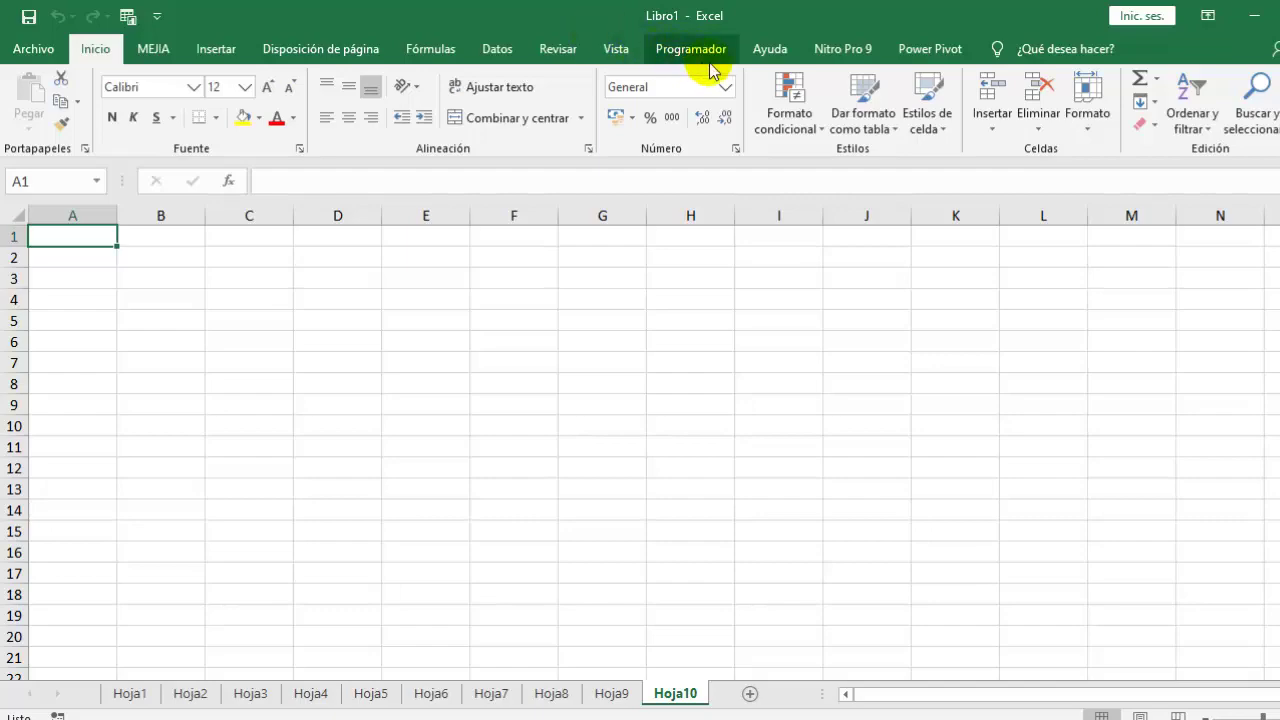
left_click(24, 50)
left_click(75, 694)
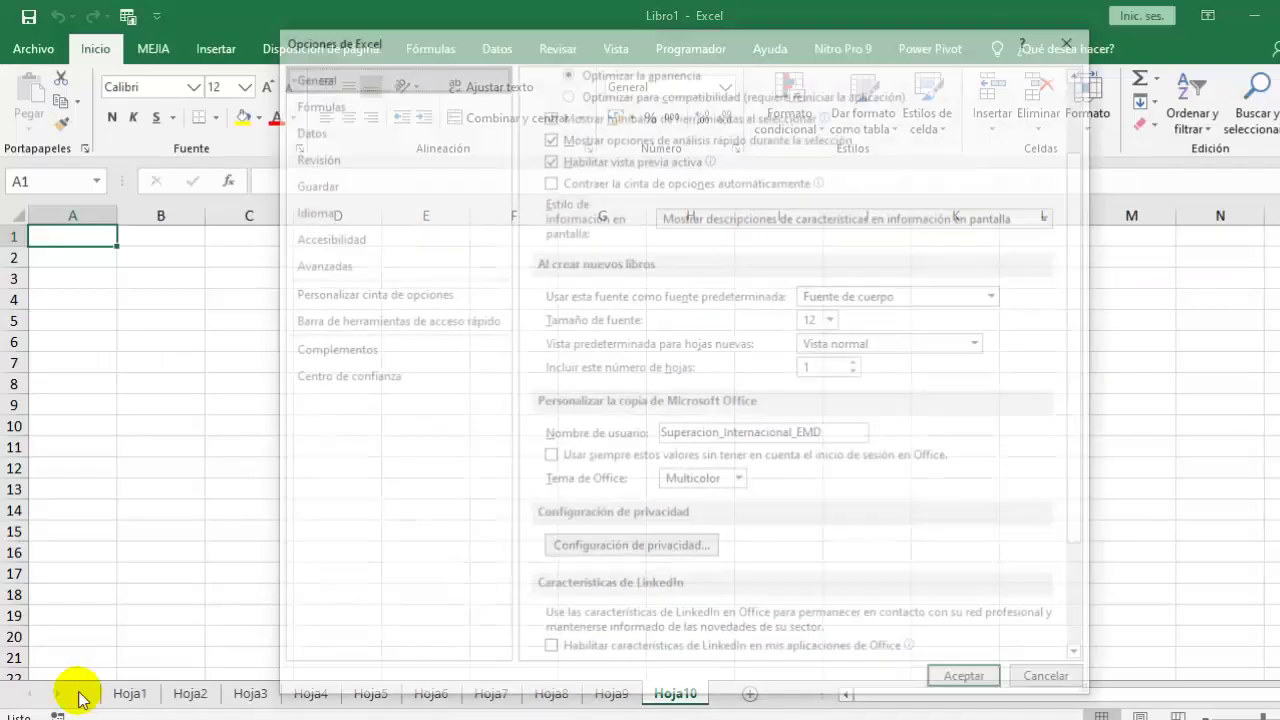
left_click(371, 294)
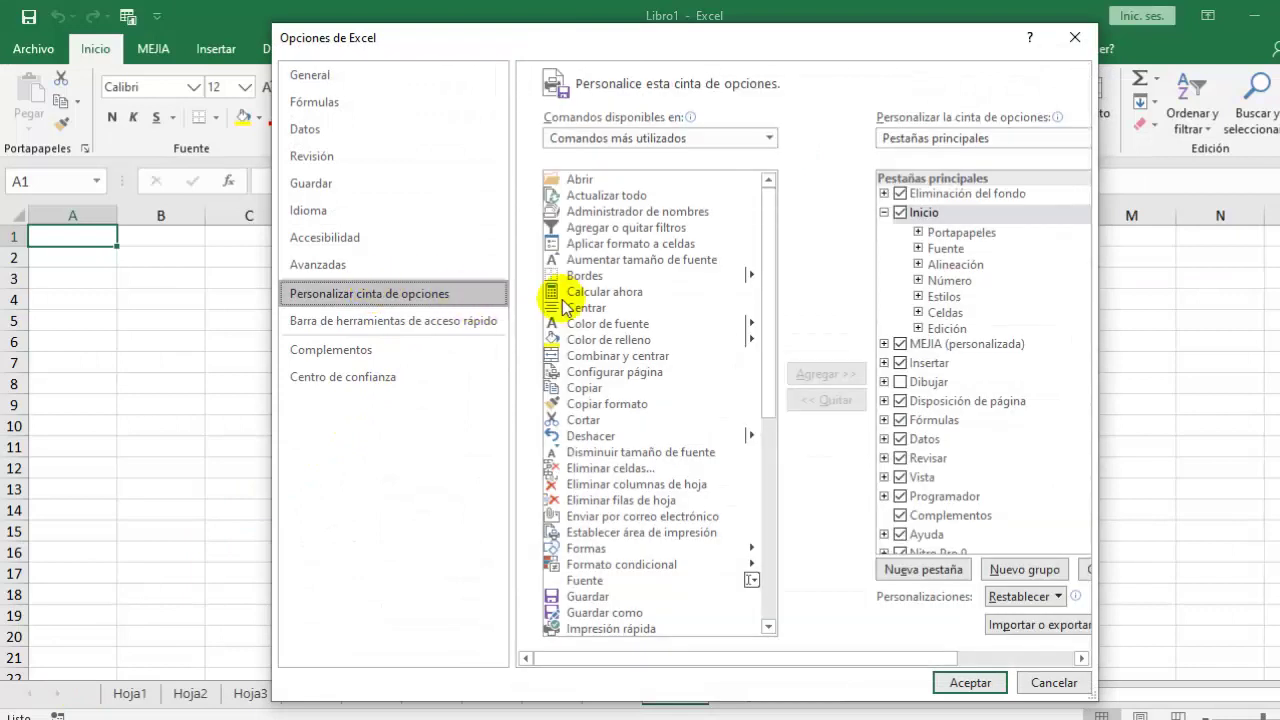
left_click(883, 212)
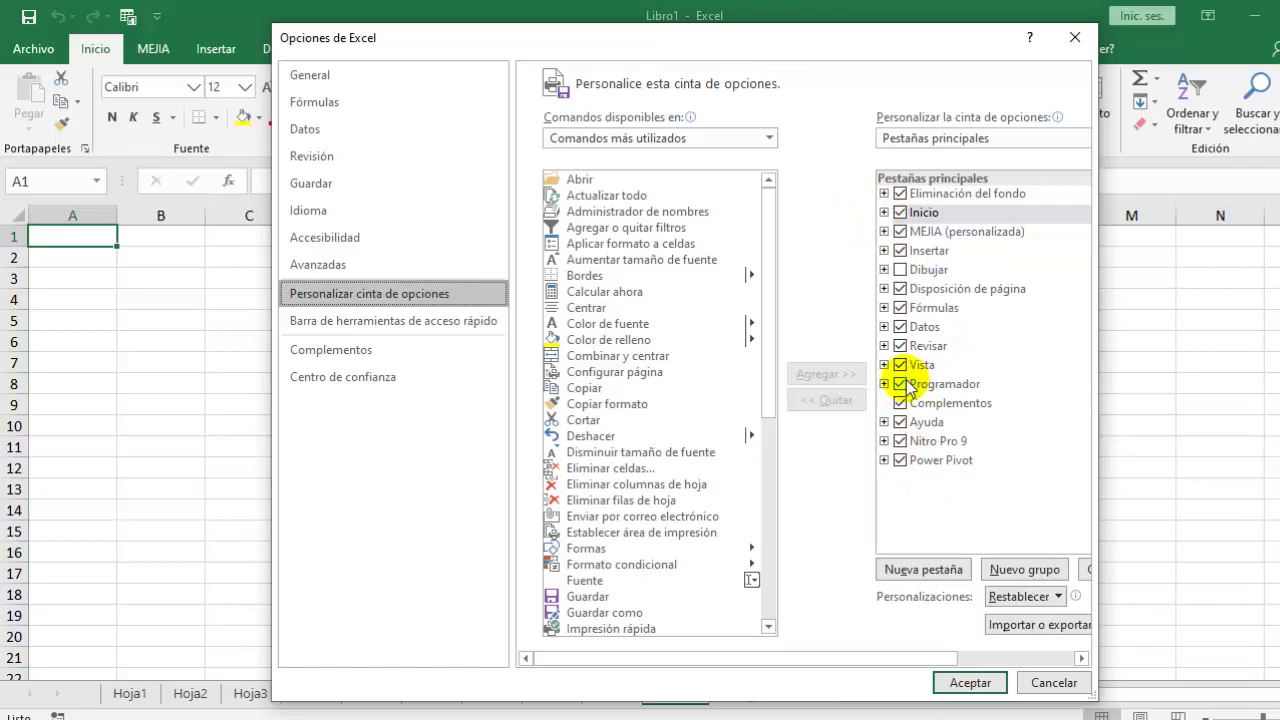
left_click(970, 682)
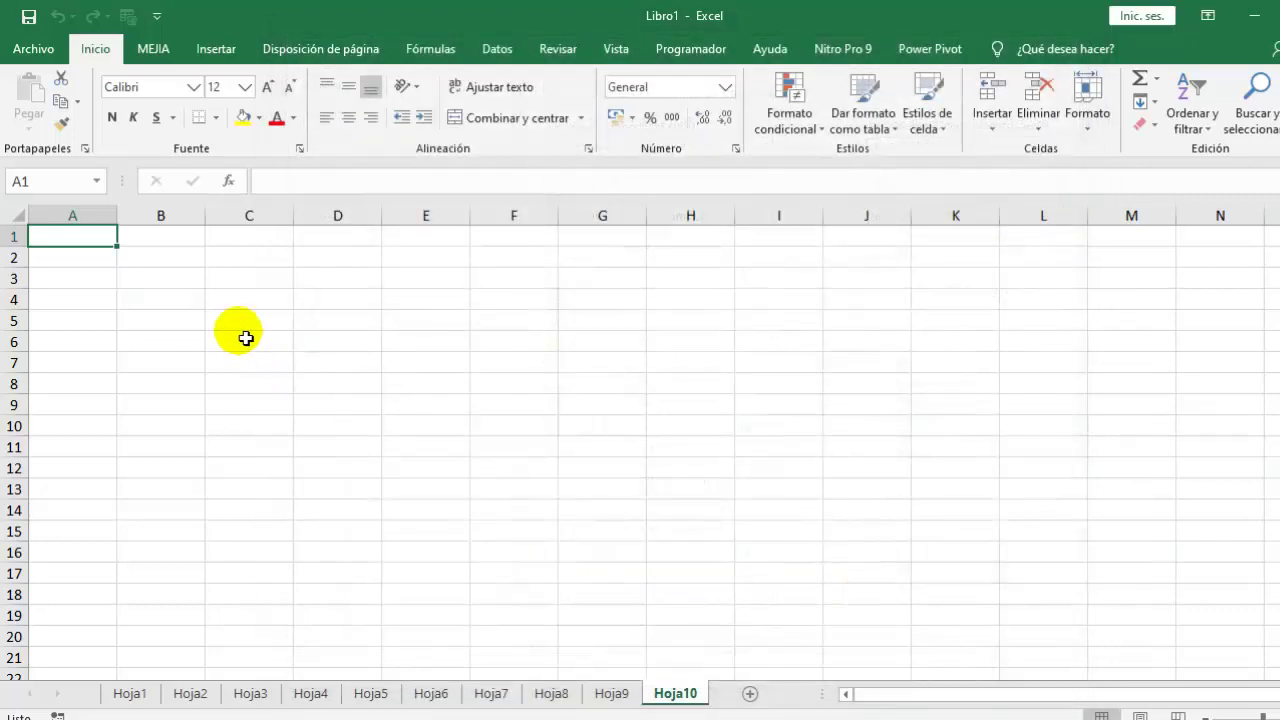
Open the Visual Basic editor, import UserForm1.frm, and open UserForm1 in the form designer
left_click(690, 49)
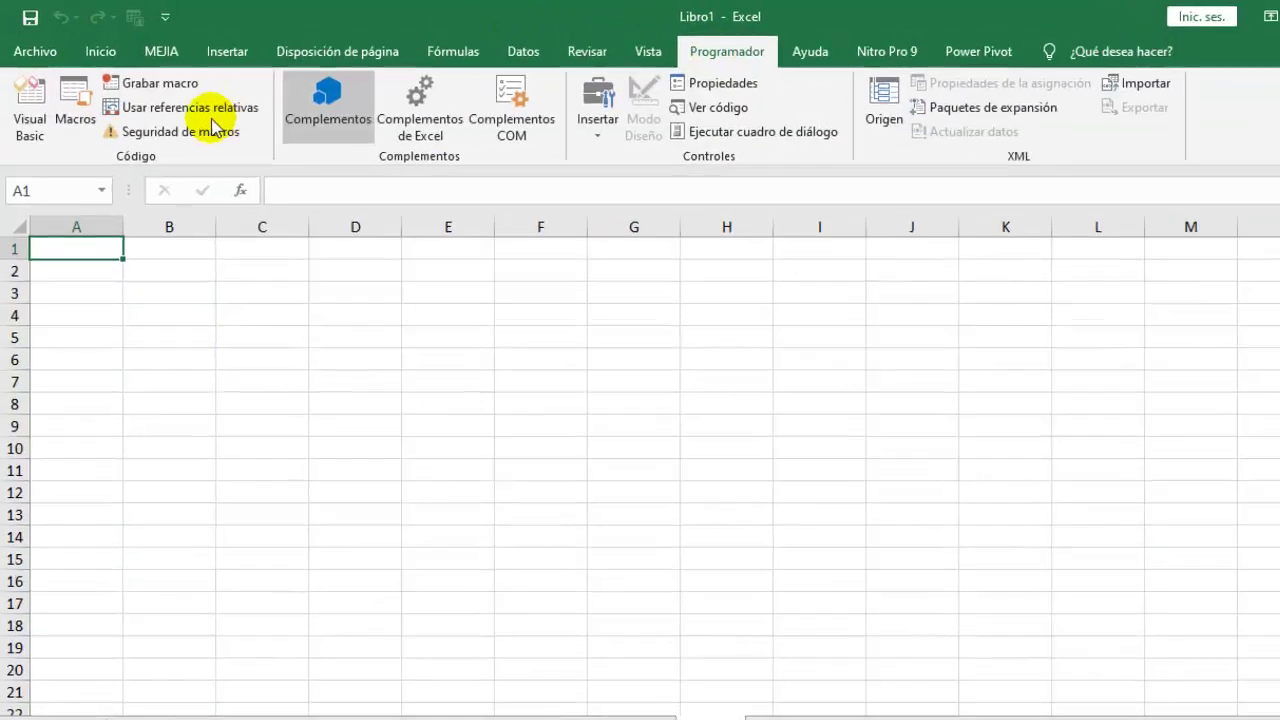
left_click(30, 140)
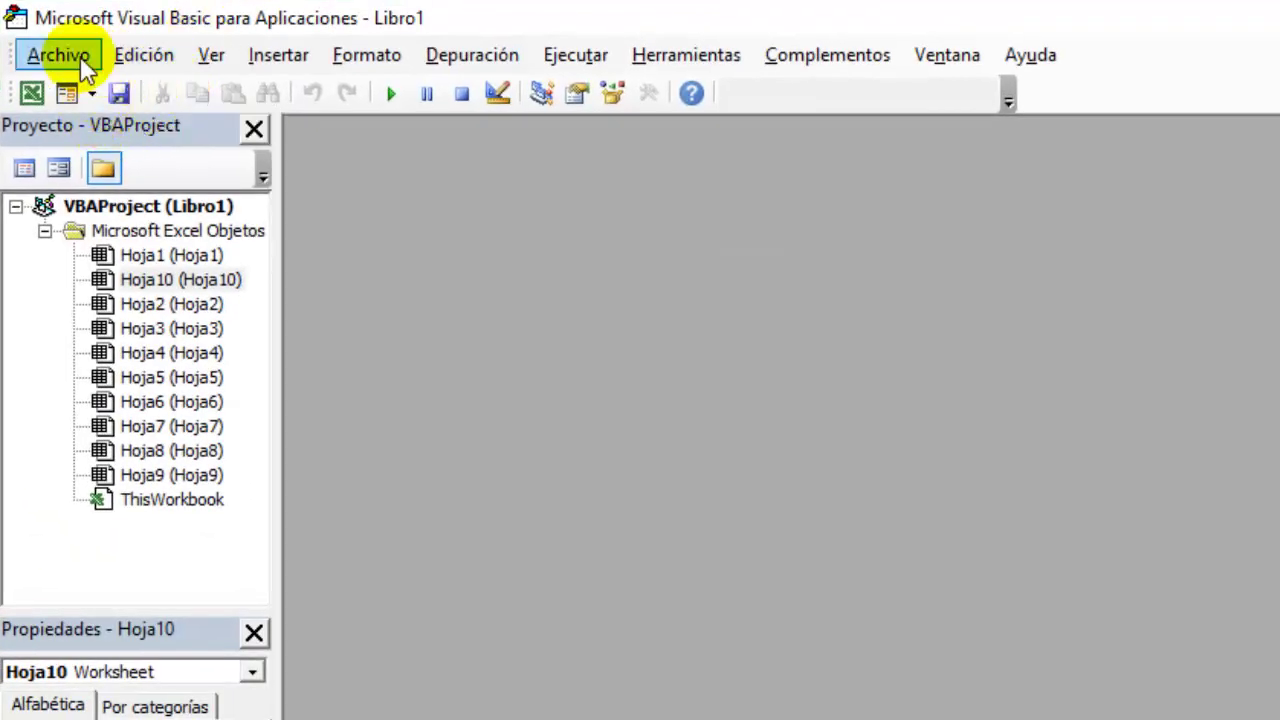
left_click(73, 58)
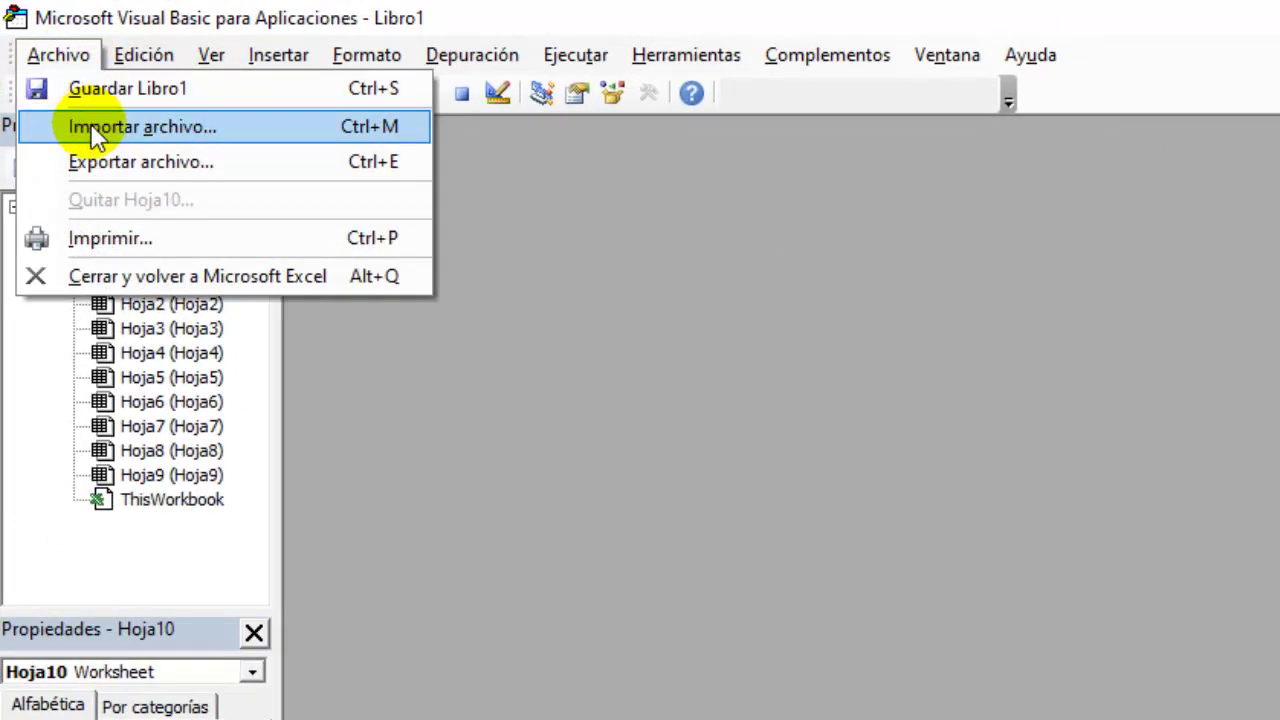
left_click(88, 124)
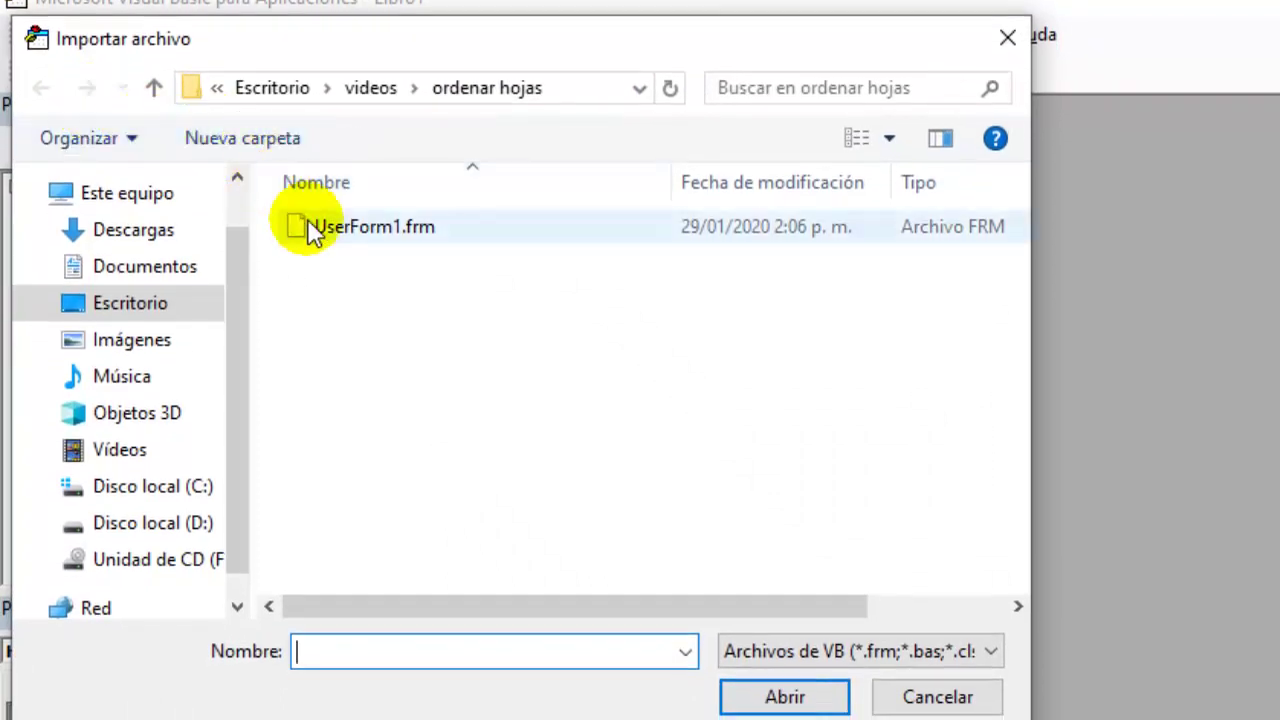
mouse_move(374, 226)
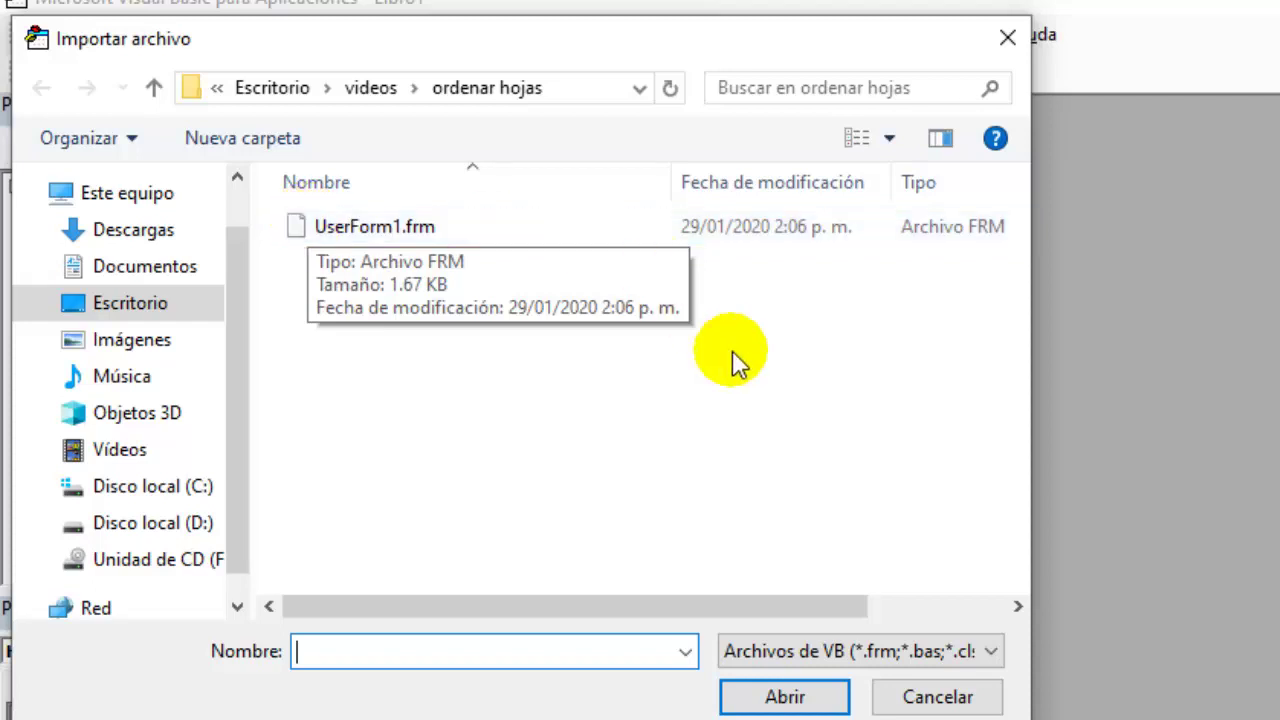
left_click(394, 243)
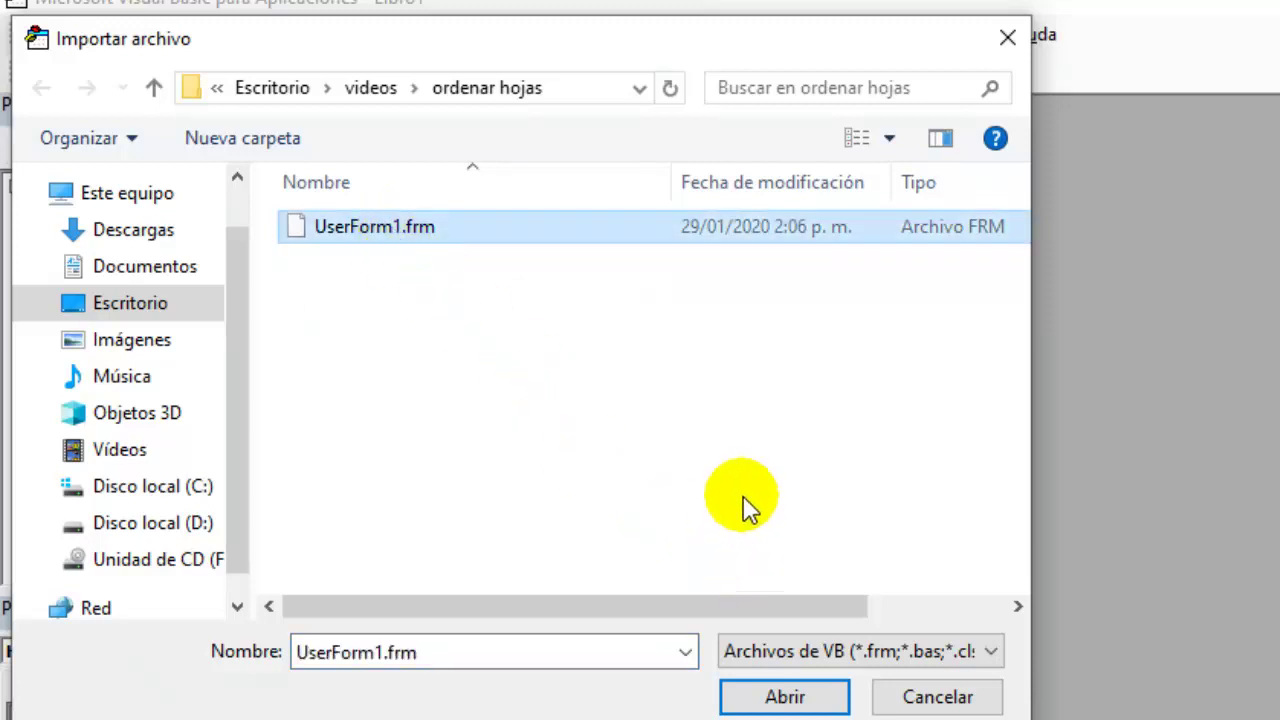
left_click(779, 696)
left_click(44, 503)
left_click(157, 528)
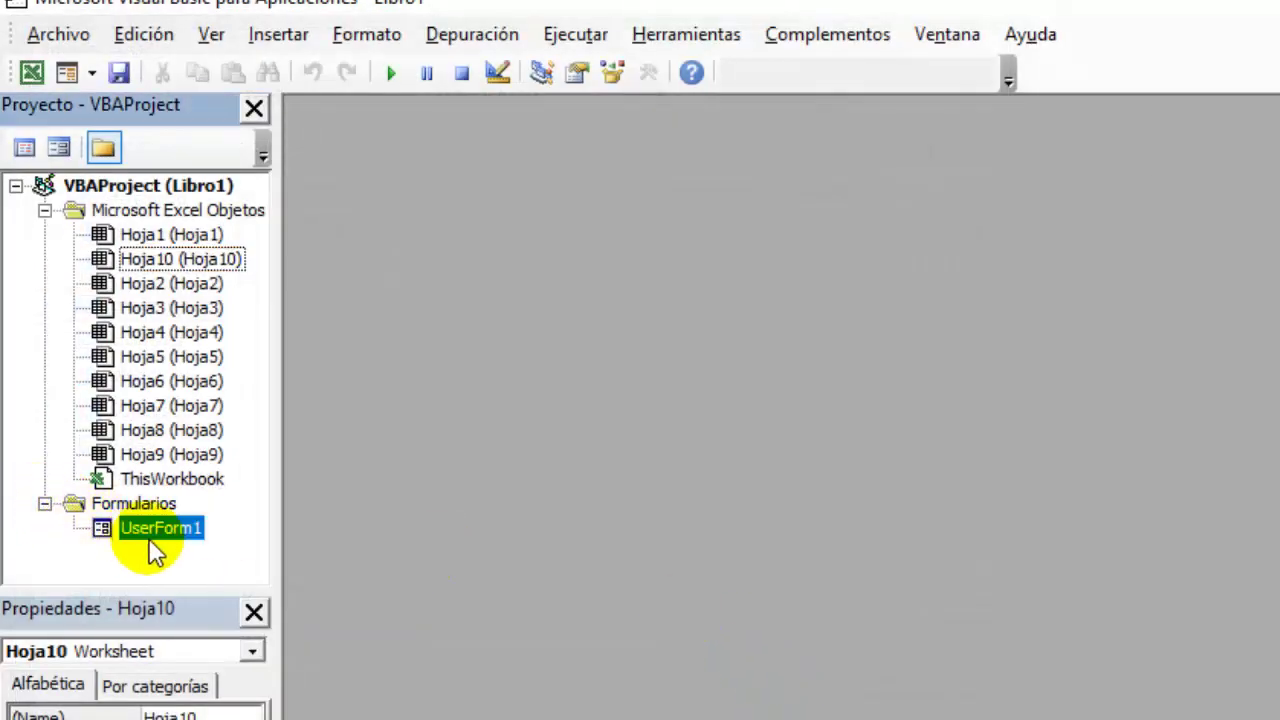
double_click(157, 528)
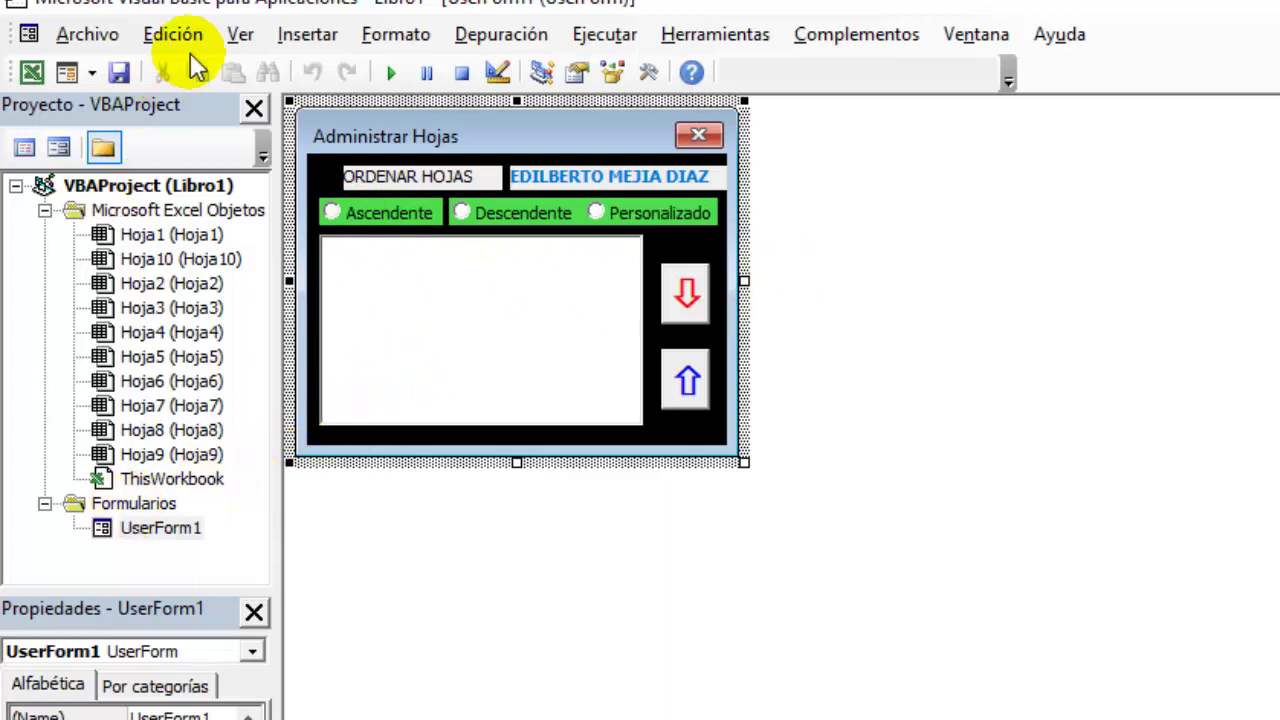
Insert a new empty module, Módulo1, into the project
left_click(290, 34)
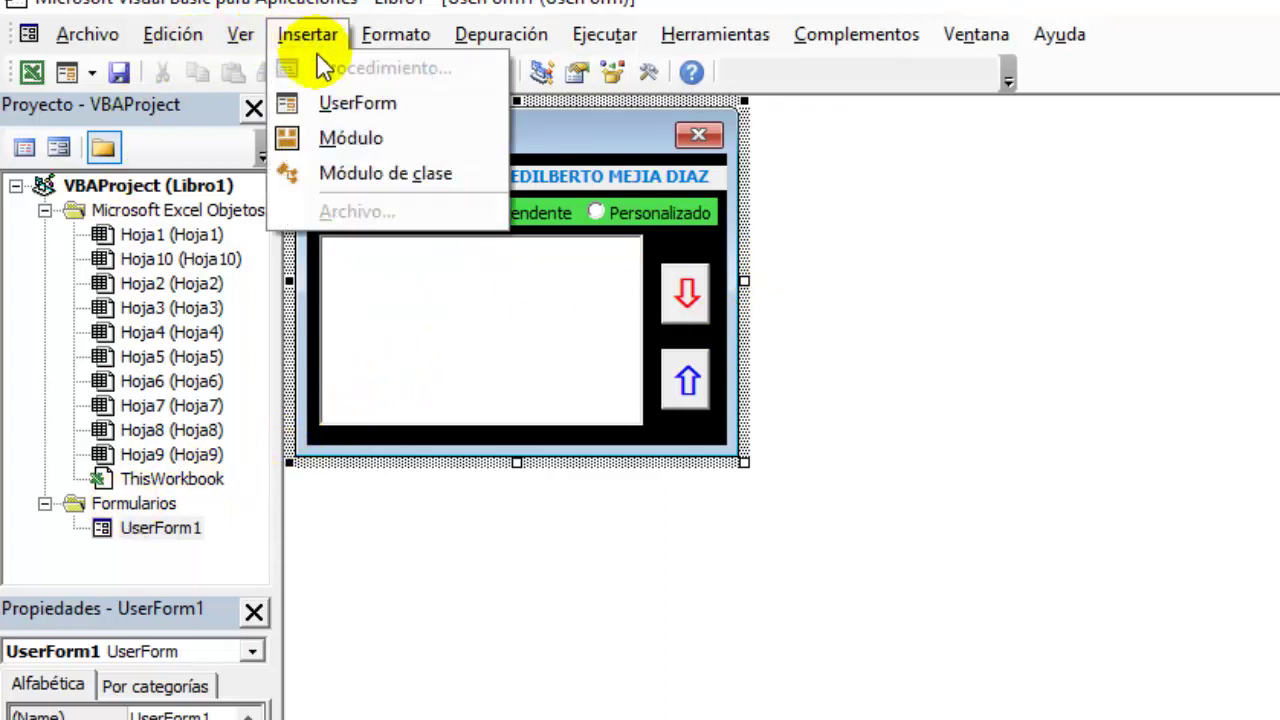
left_click(346, 140)
left_click(134, 530)
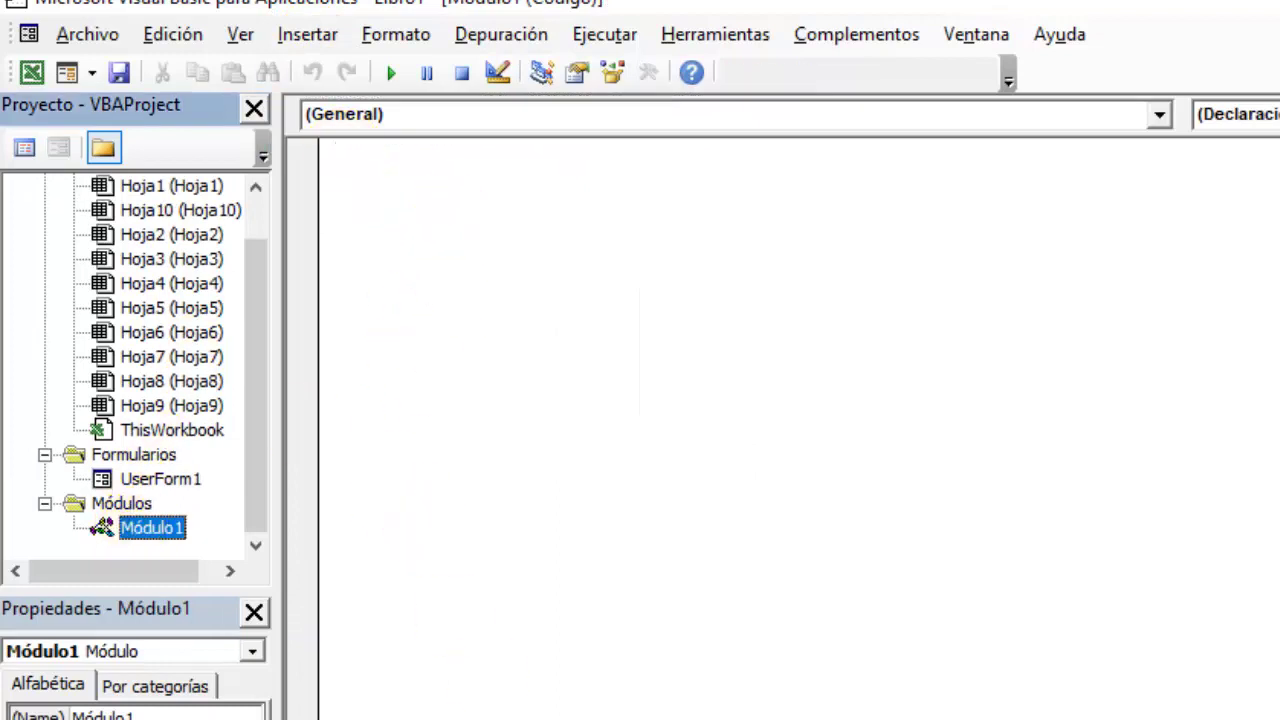
Copy all the macro code from '1 CONTENIDO DEL MODULO 01.txt' in Notepad
left_click(500, 700)
key("alt+Tab")
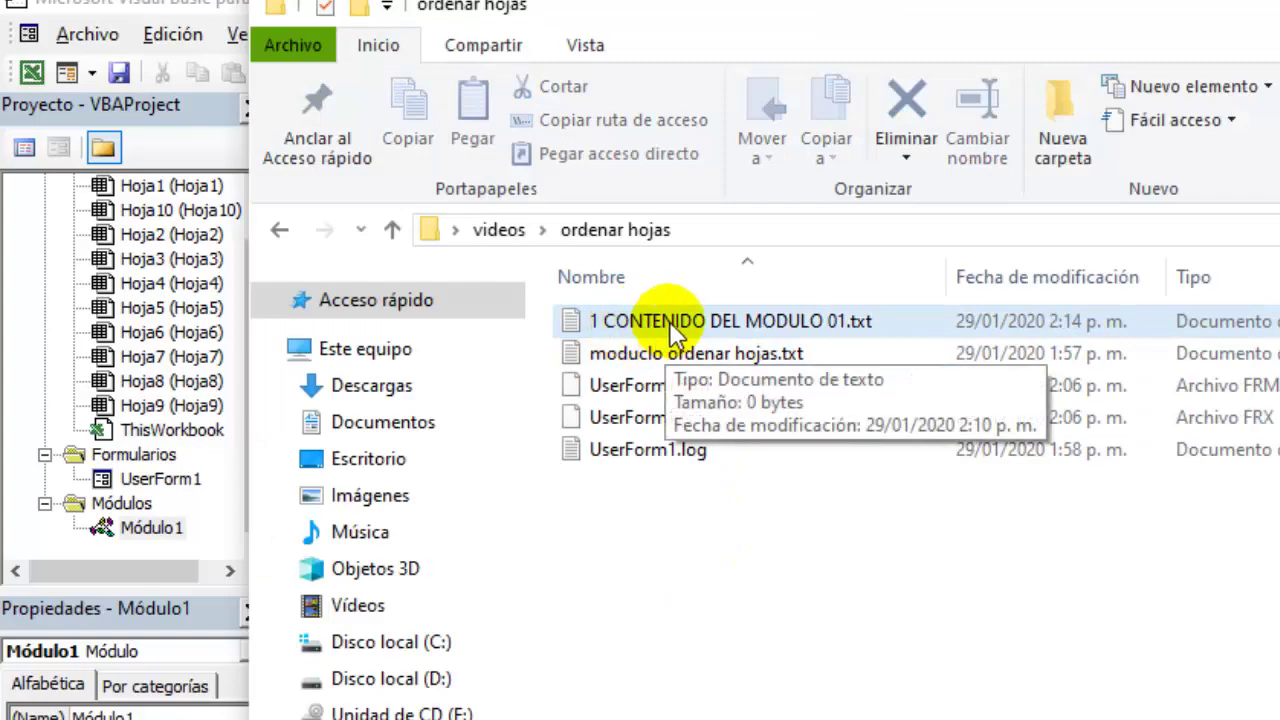
double_click(672, 322)
scroll(900, 390, "down", 4)
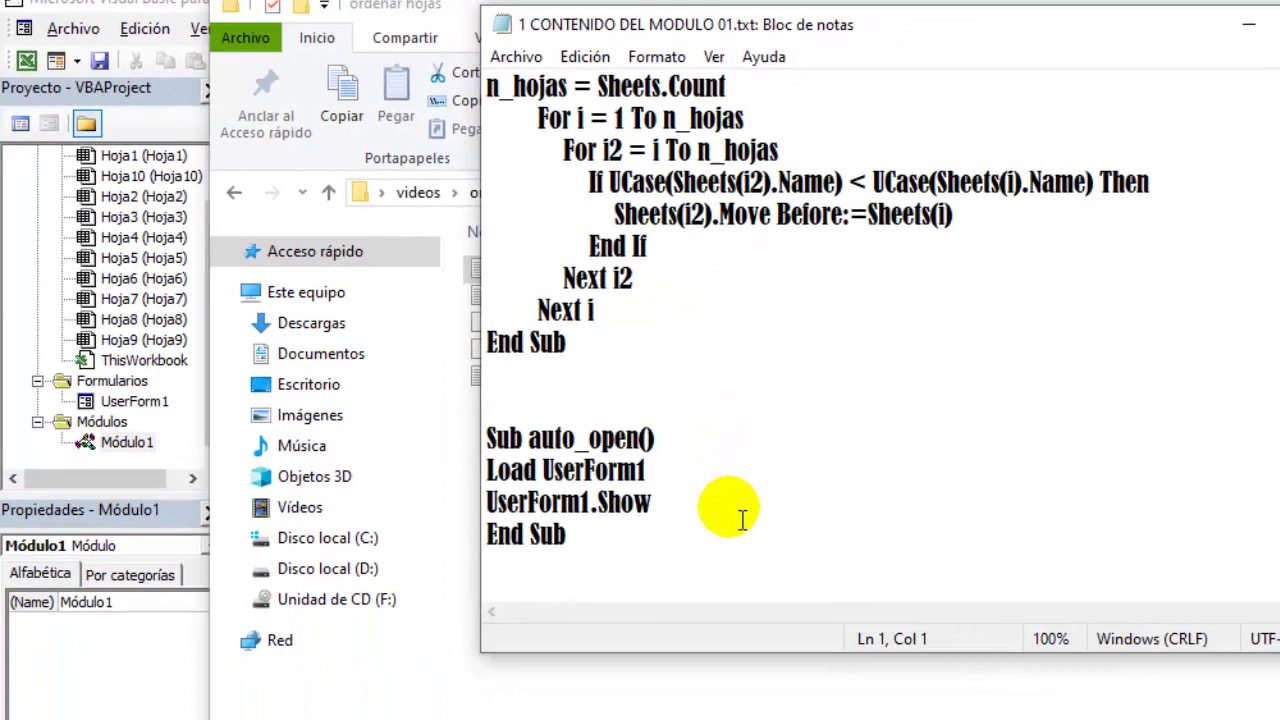
key("ctrl+a")
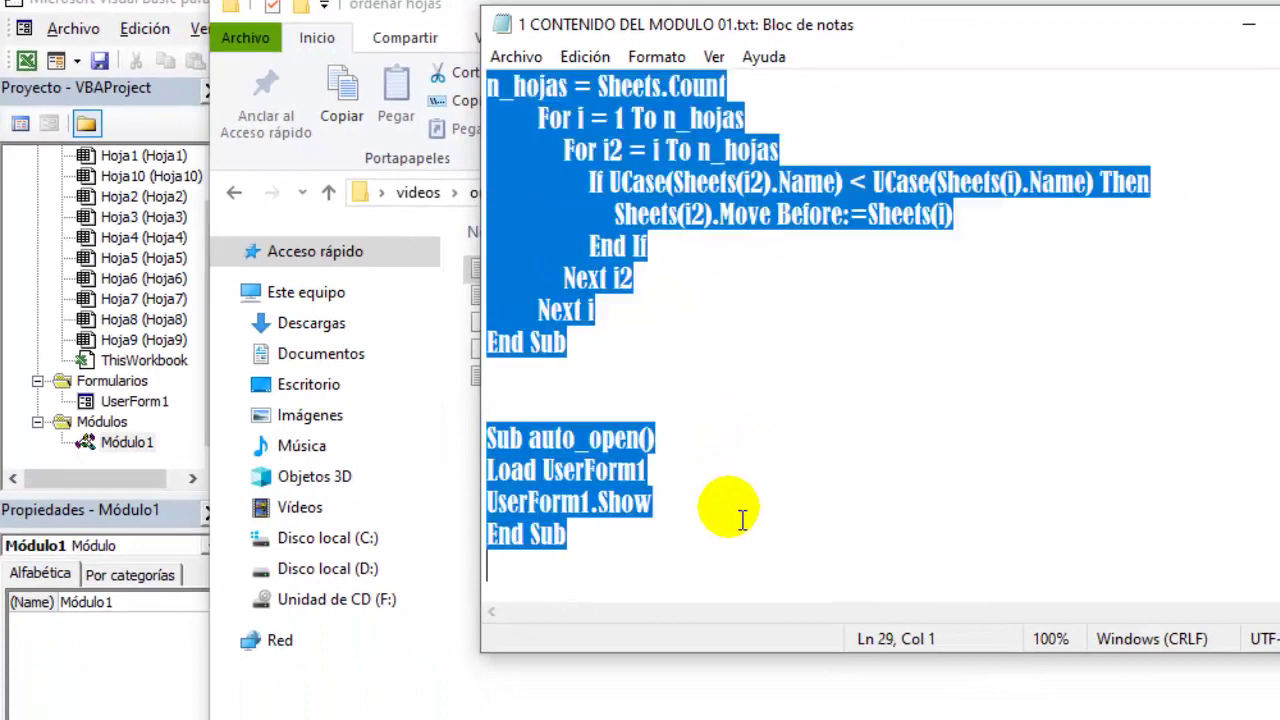
key("ctrl+c")
scroll(640, 380, "up", 5)
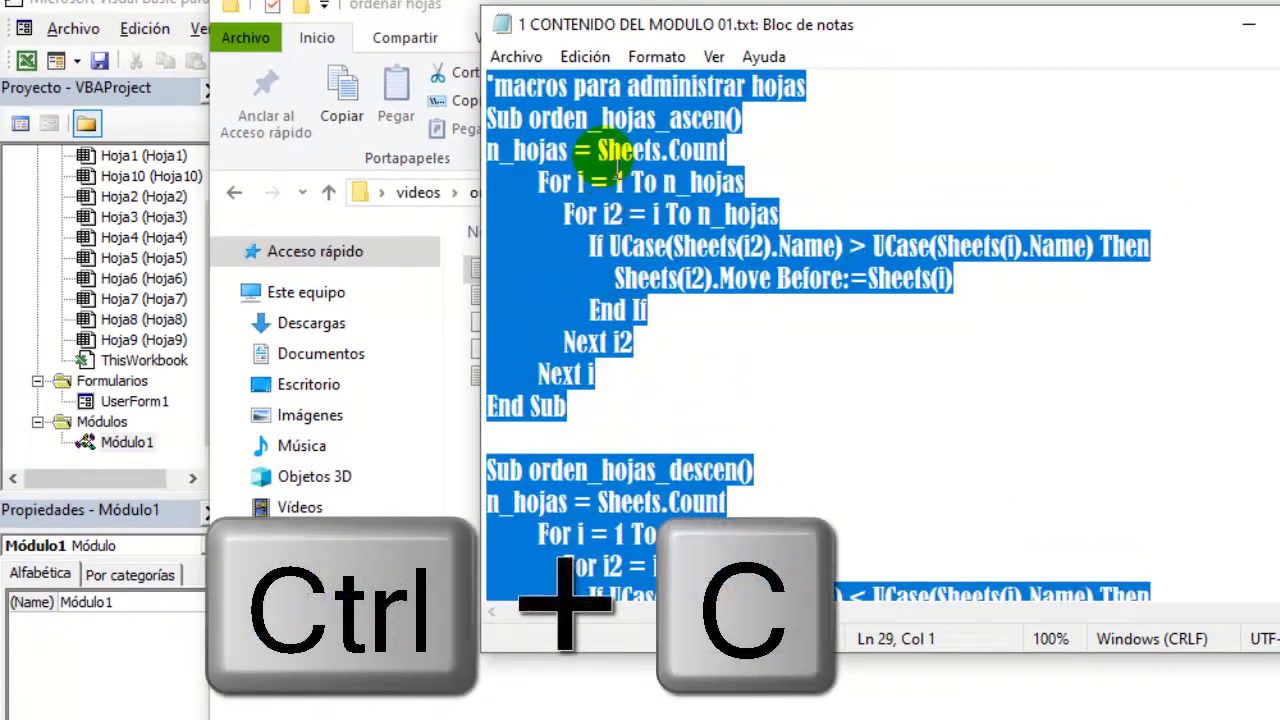
left_click(510, 712)
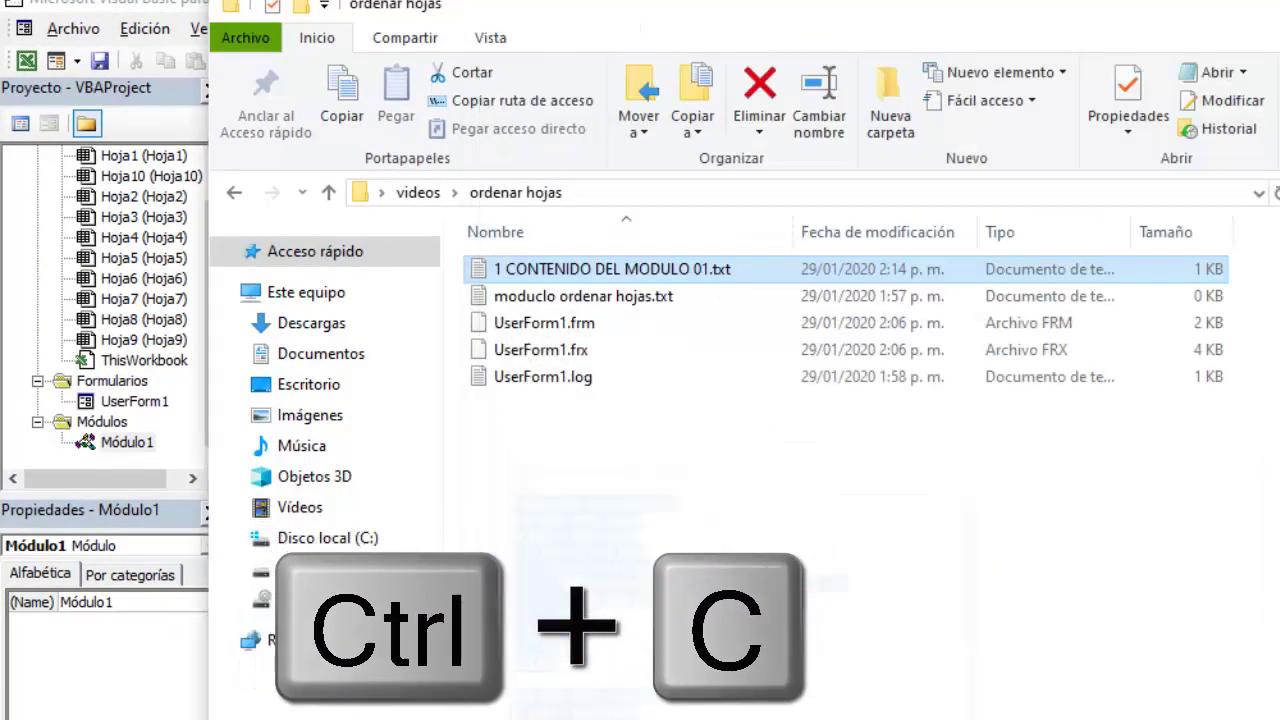
Paste the orden_hojas_ascen, orden_hojas_descen and auto_open code into Módulo1, then return to Excel
left_click(90, 440)
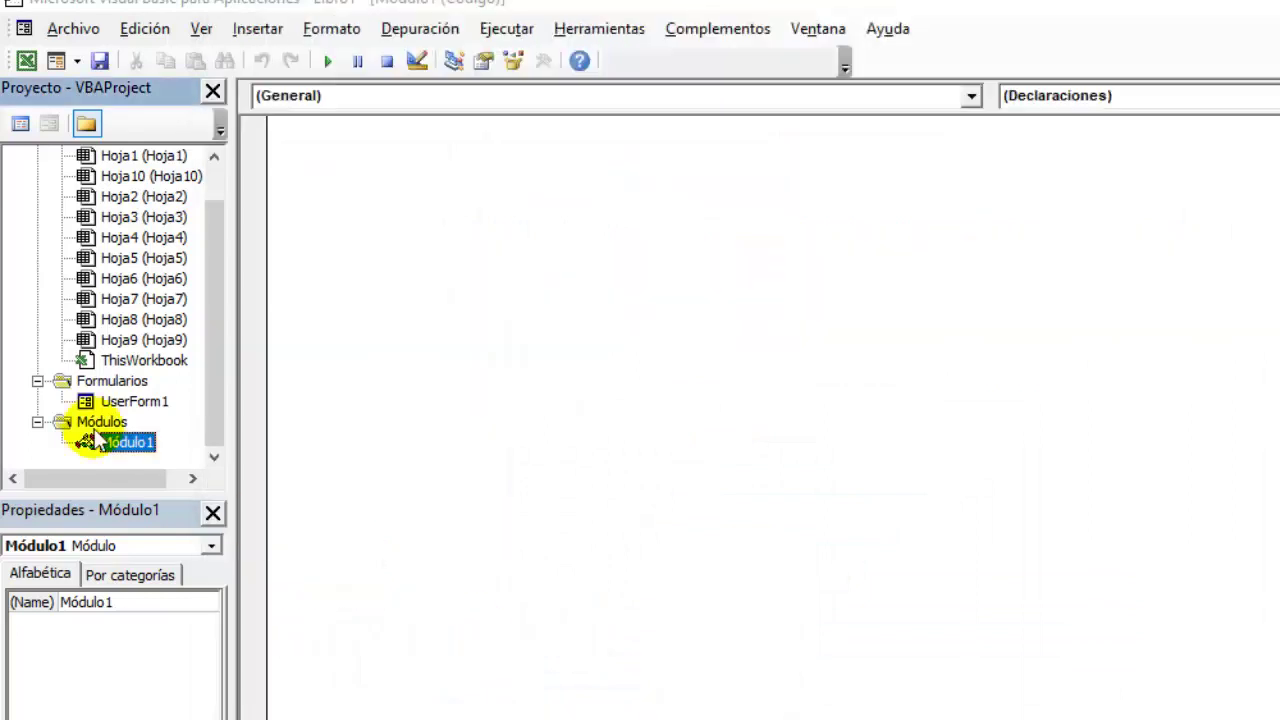
left_click(314, 177)
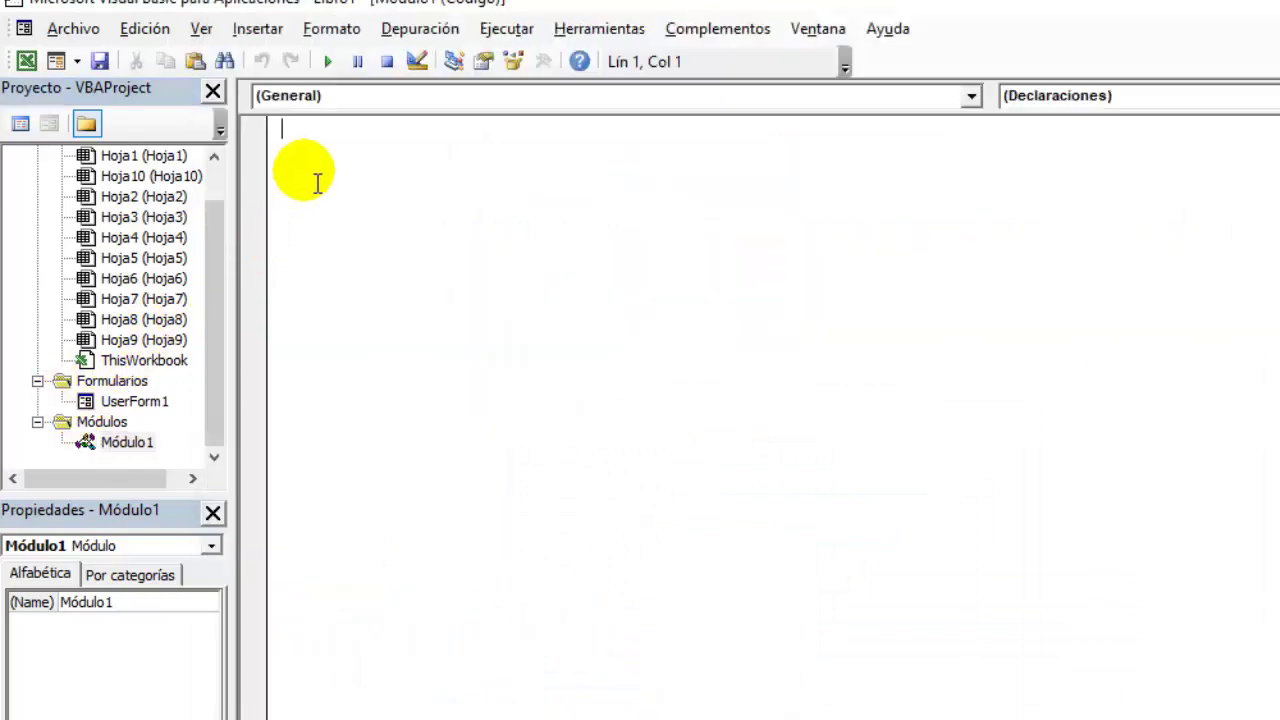
left_click(145, 447)
left_click(342, 183)
key("ctrl+v")
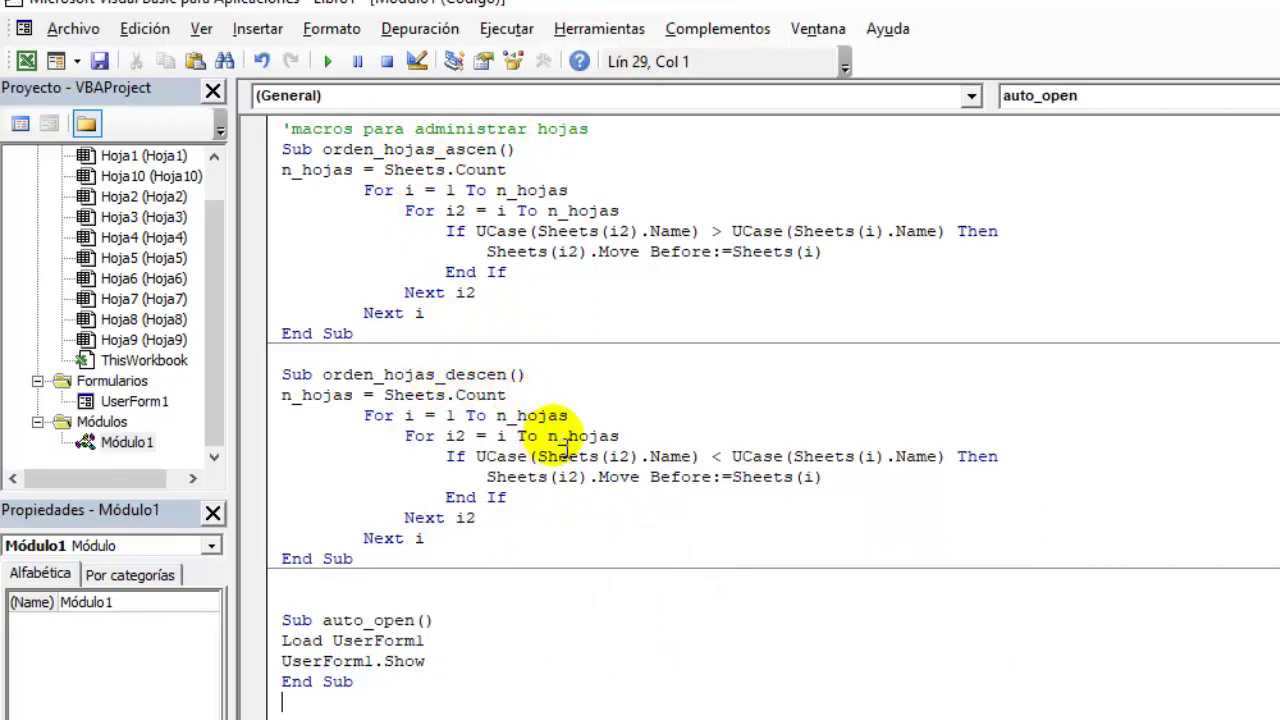
left_click(26, 62)
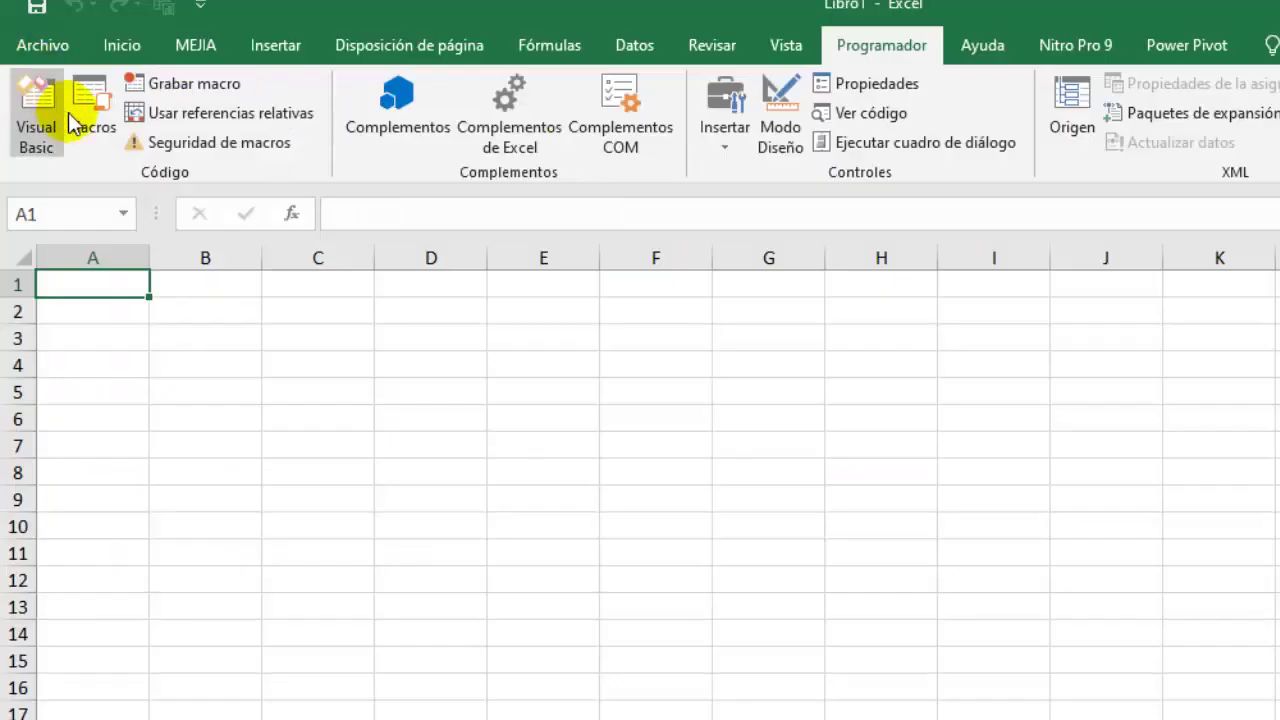
Draw a small Elipse shape over cell A2 and give it the solid black style
left_click(660, 582)
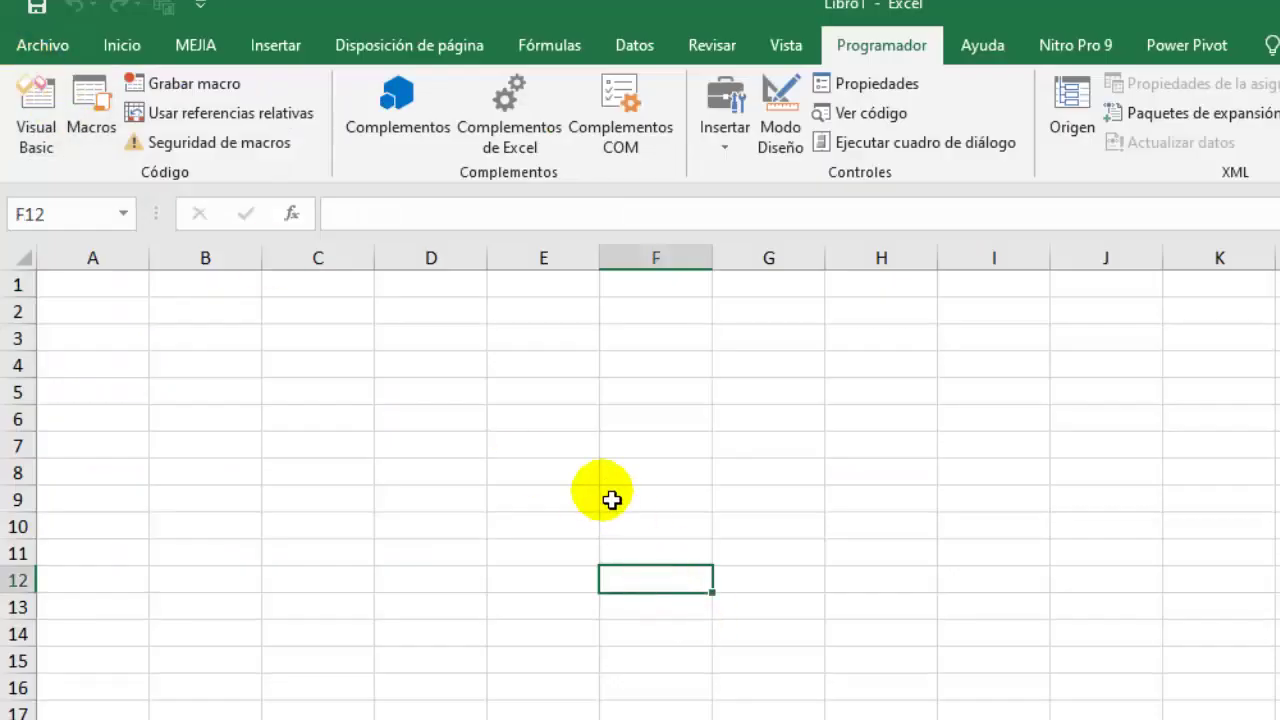
left_click(286, 50)
left_click(320, 136)
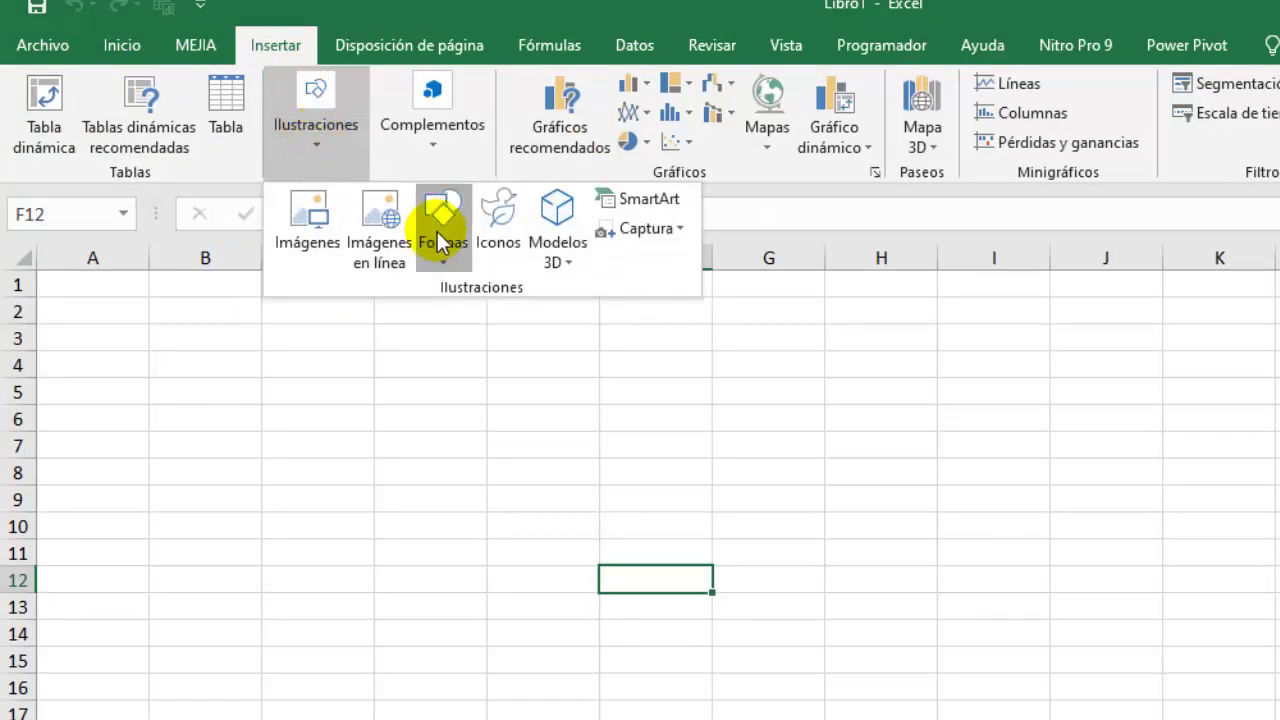
left_click(438, 222)
left_click(532, 316)
mouse_move(77, 292)
left_mouse_down()
mouse_move(159, 372)
mouse_move(122, 330)
left_mouse_up()
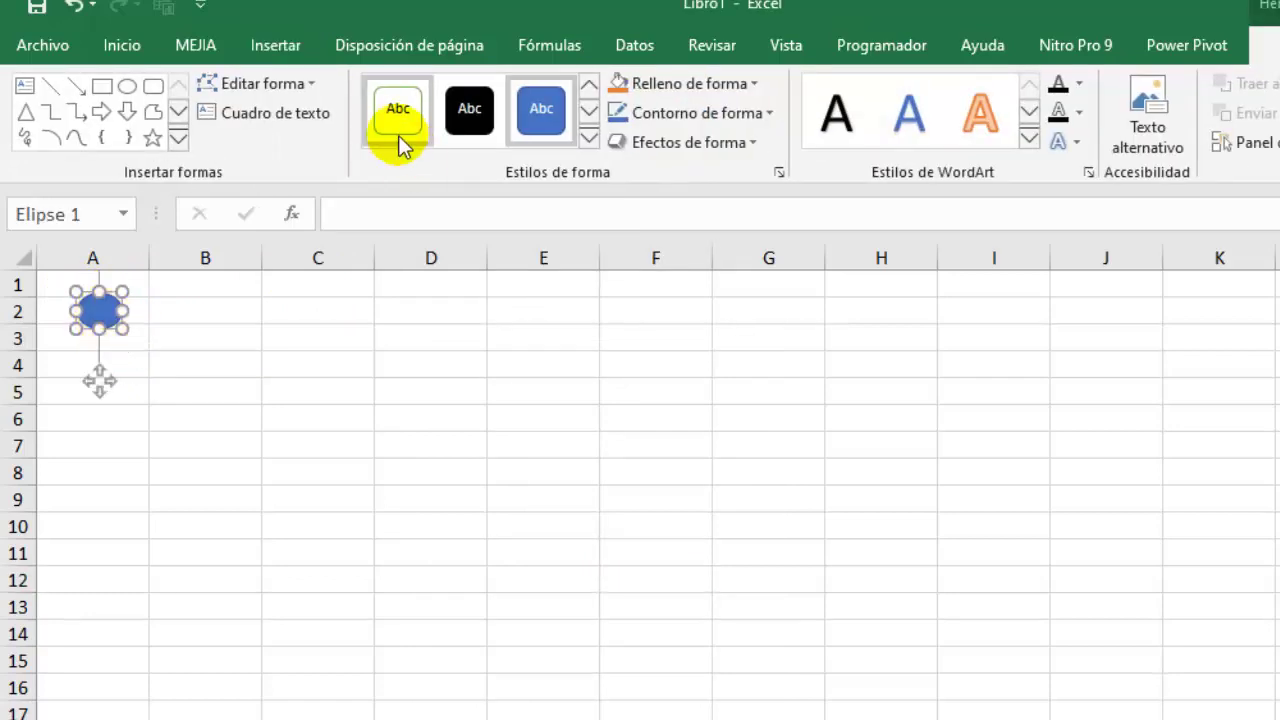
left_click(447, 120)
left_click(337, 363)
Assign the auto_open macro to the ellipse, then click it to open Administrar Hojas
right_click(112, 328)
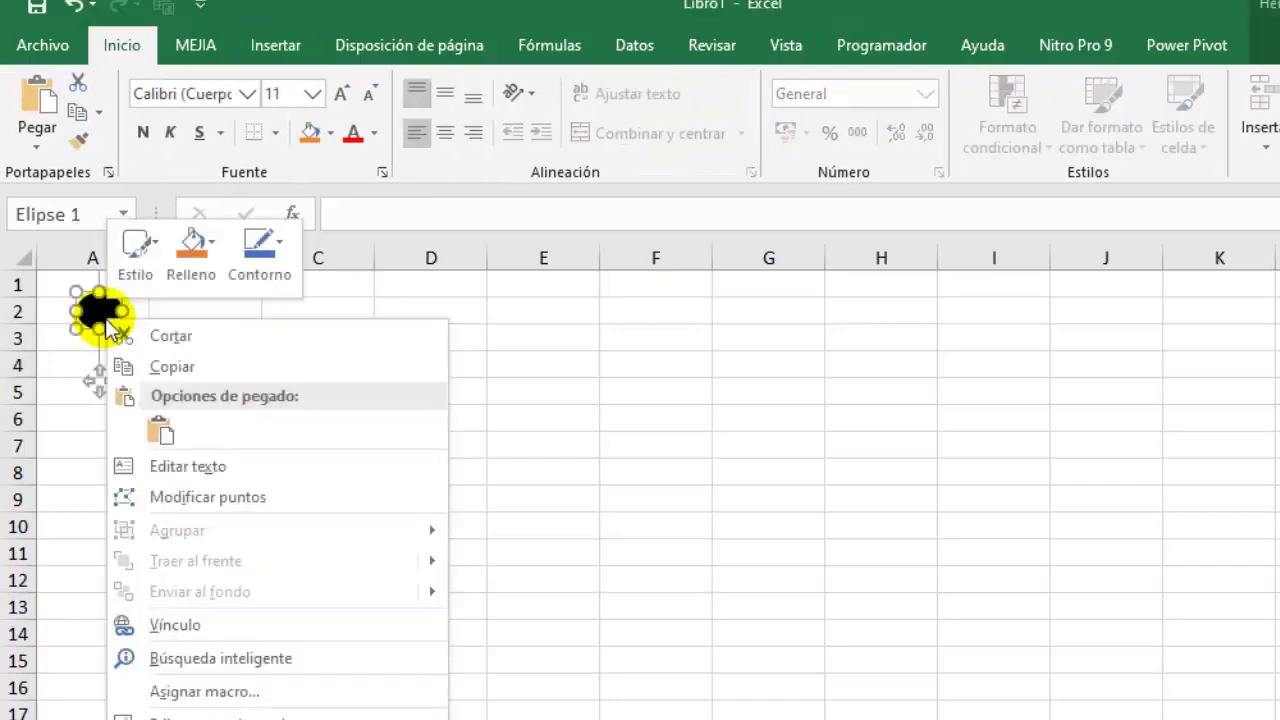
left_click(165, 692)
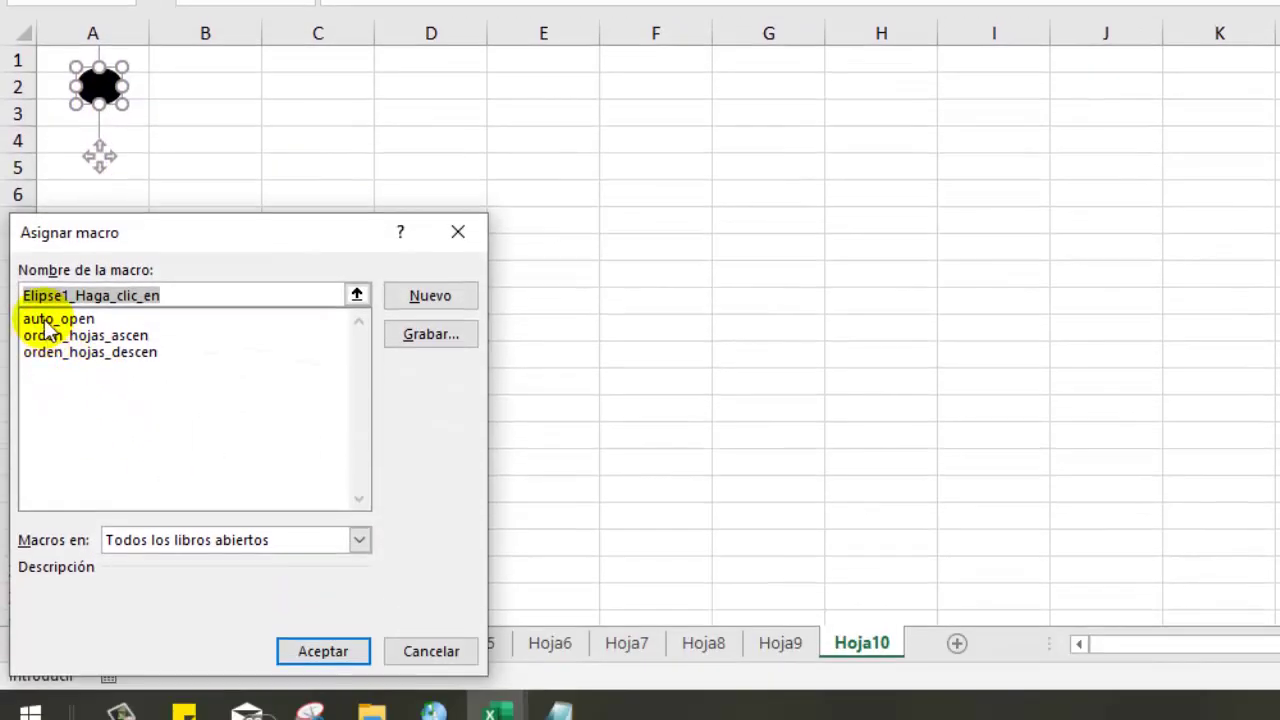
left_click(58, 378)
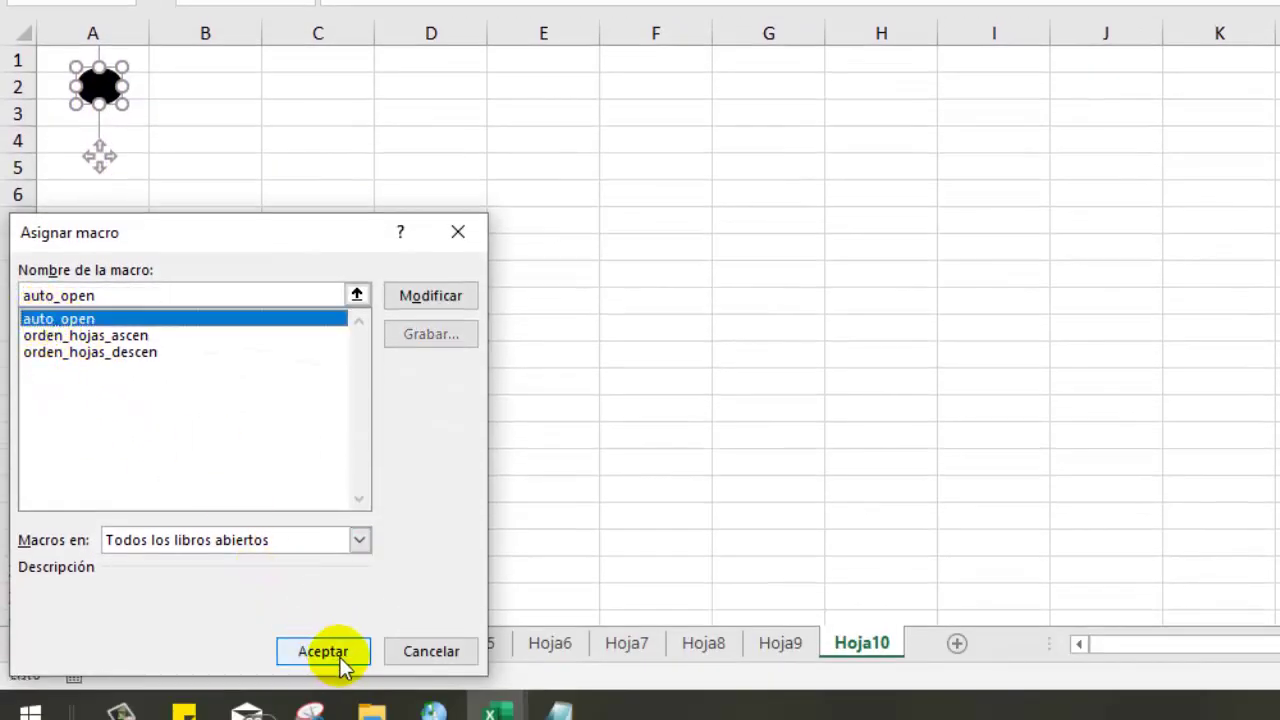
left_click(323, 711)
left_click(520, 236)
left_click(112, 100)
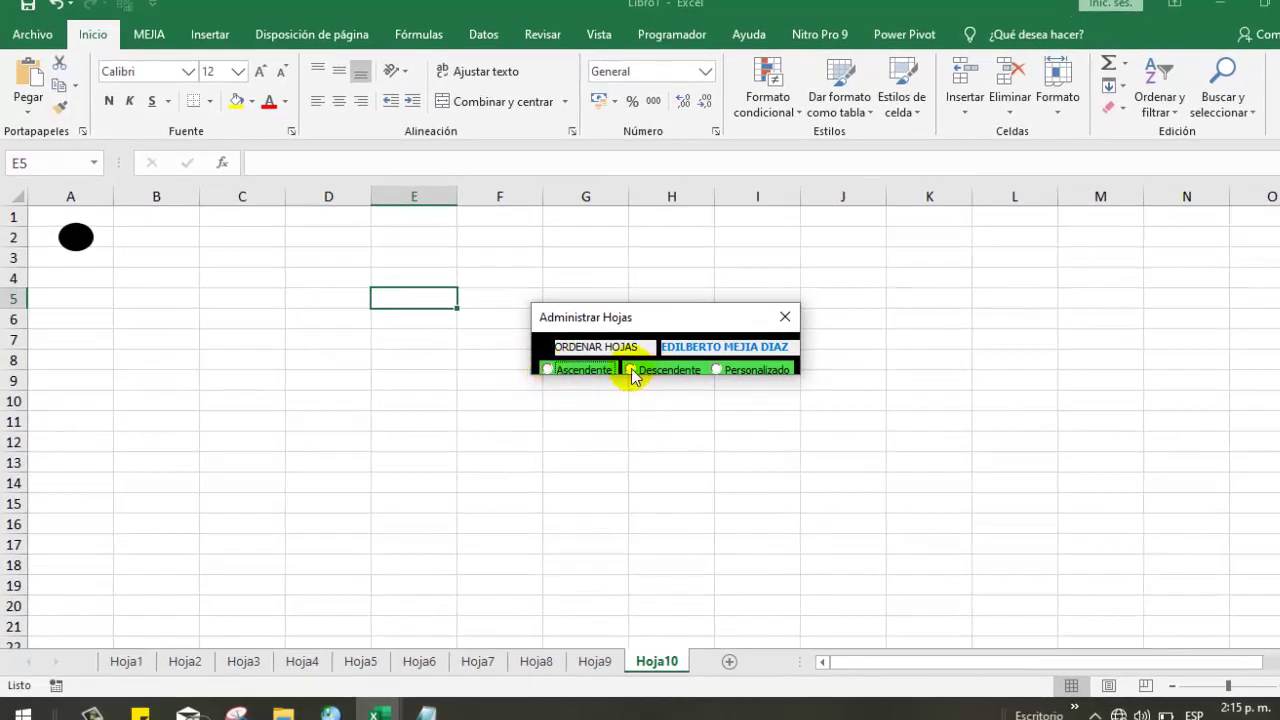
Try Descendente and Ascendente sorting, then in Personalizado move Hoja1 down to after Hoja5
left_click(631, 370)
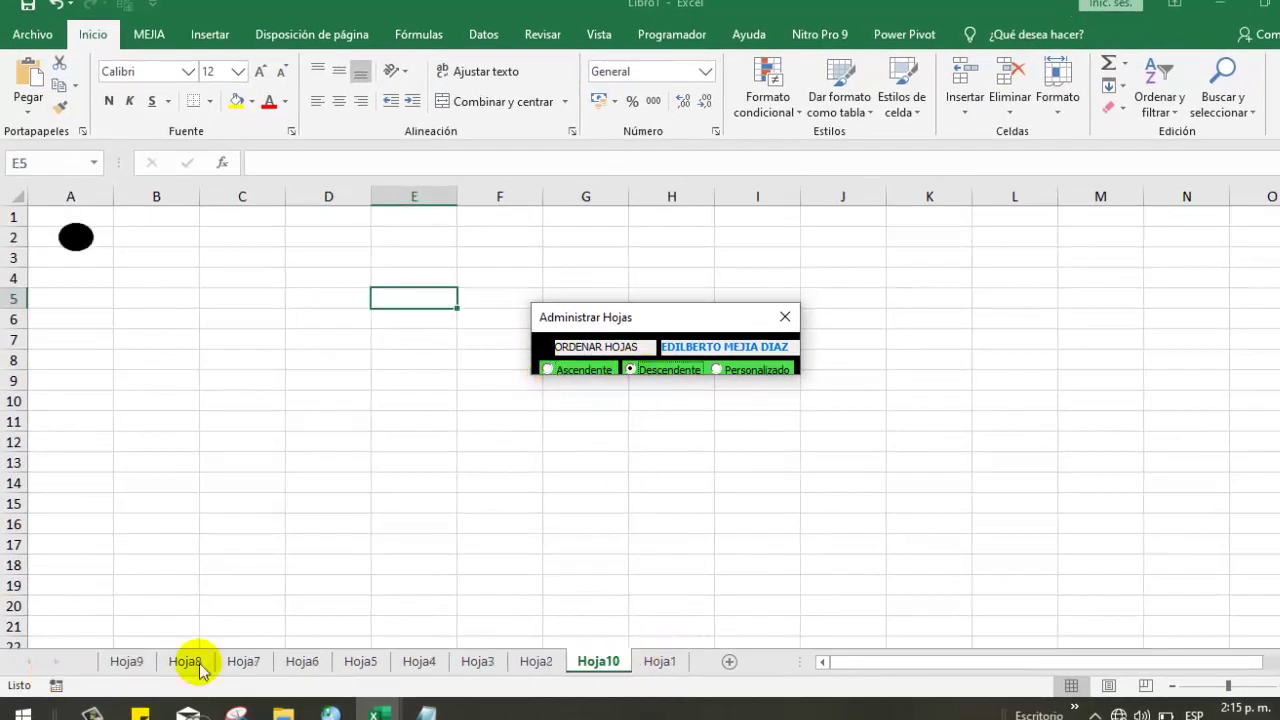
left_click(550, 370)
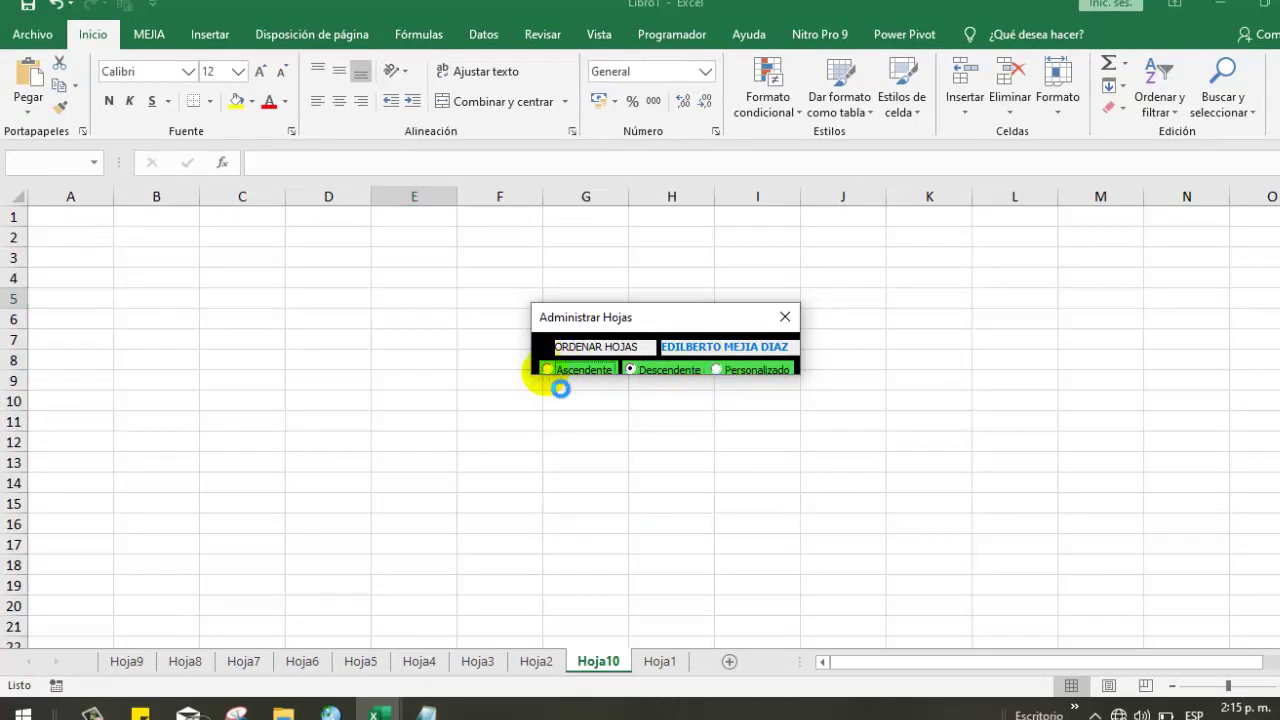
left_click(717, 370)
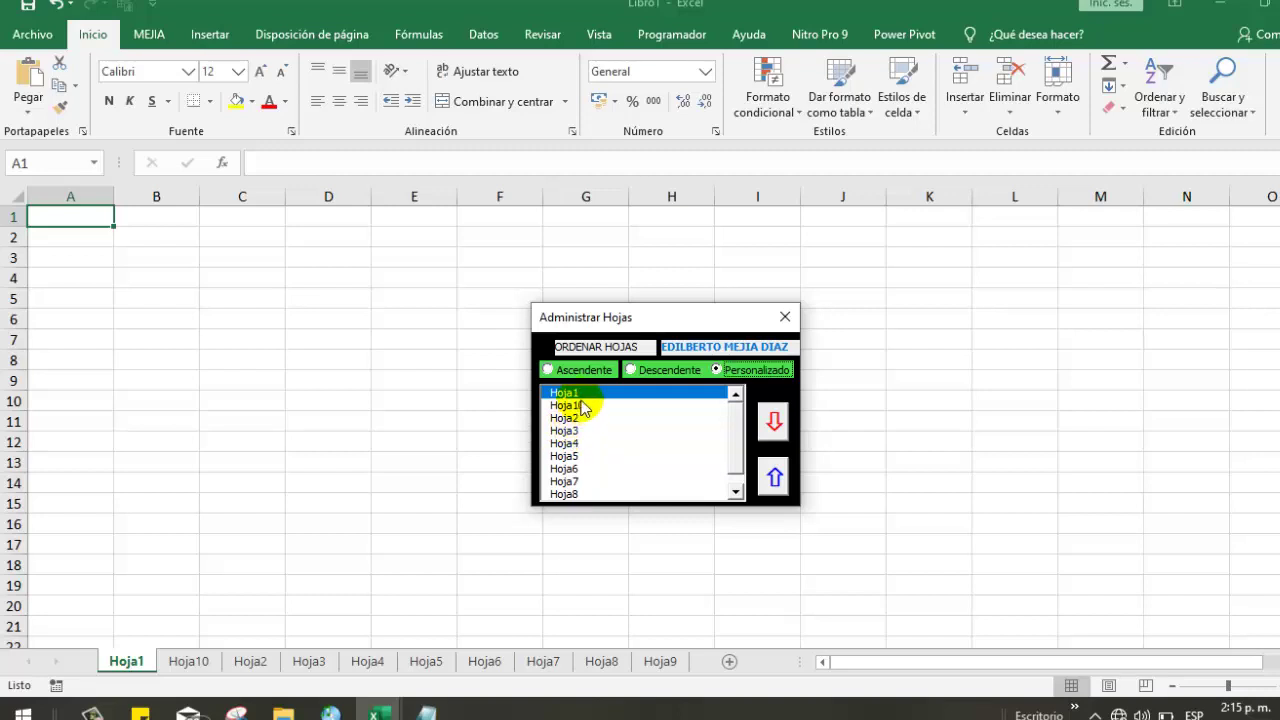
left_click(774, 422)
left_click(774, 422)
left_click(774, 422)
left_click(774, 422)
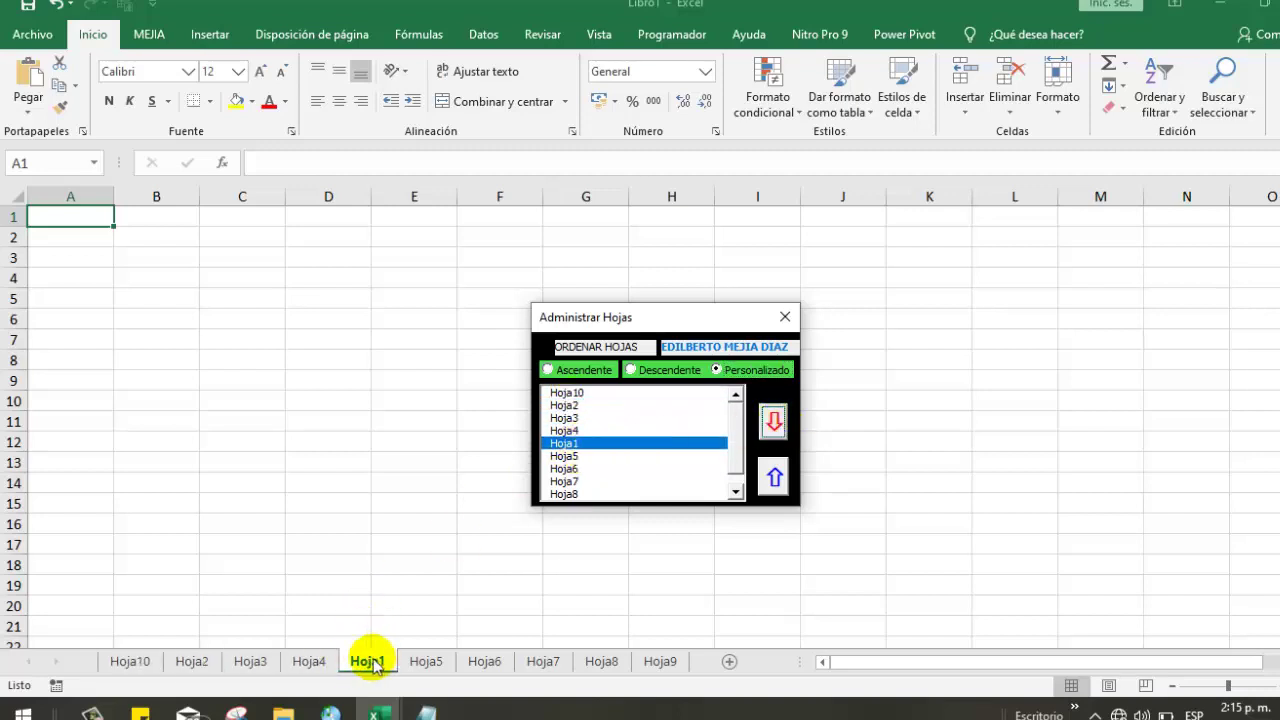
left_click(774, 422)
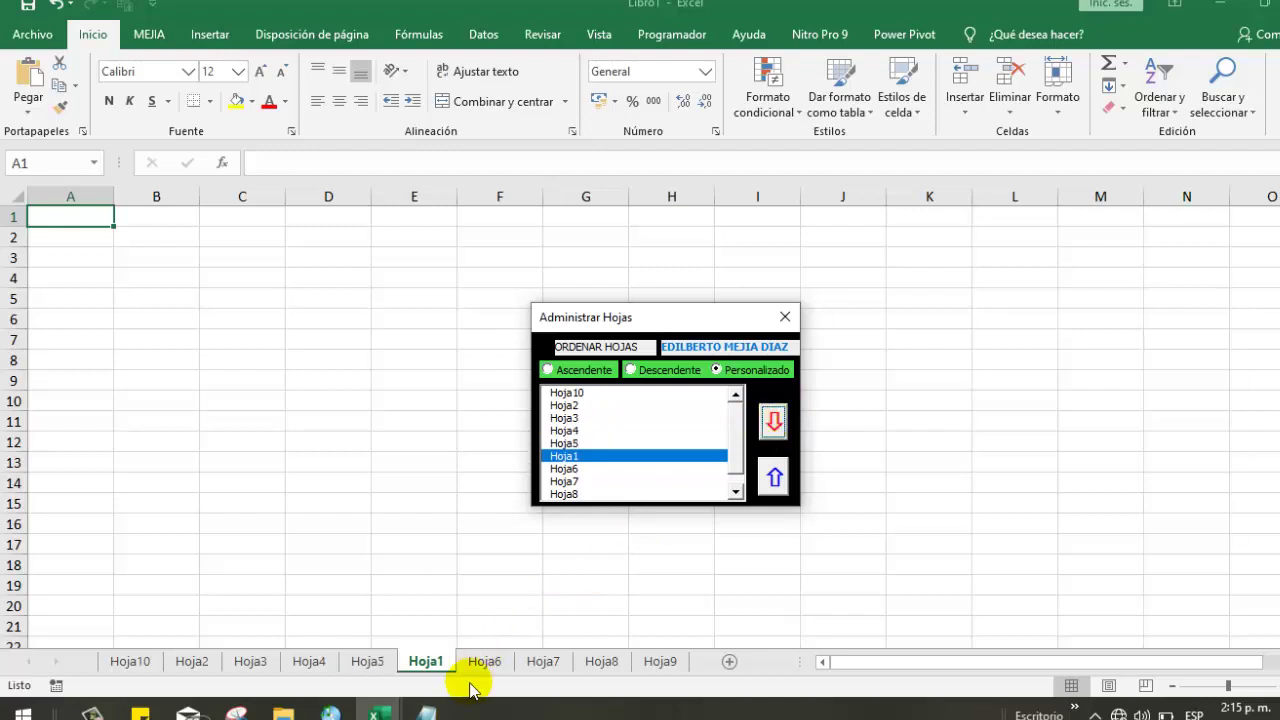
Move Hoja4 up to the first position and close the Administrar Hojas form
left_click(573, 431)
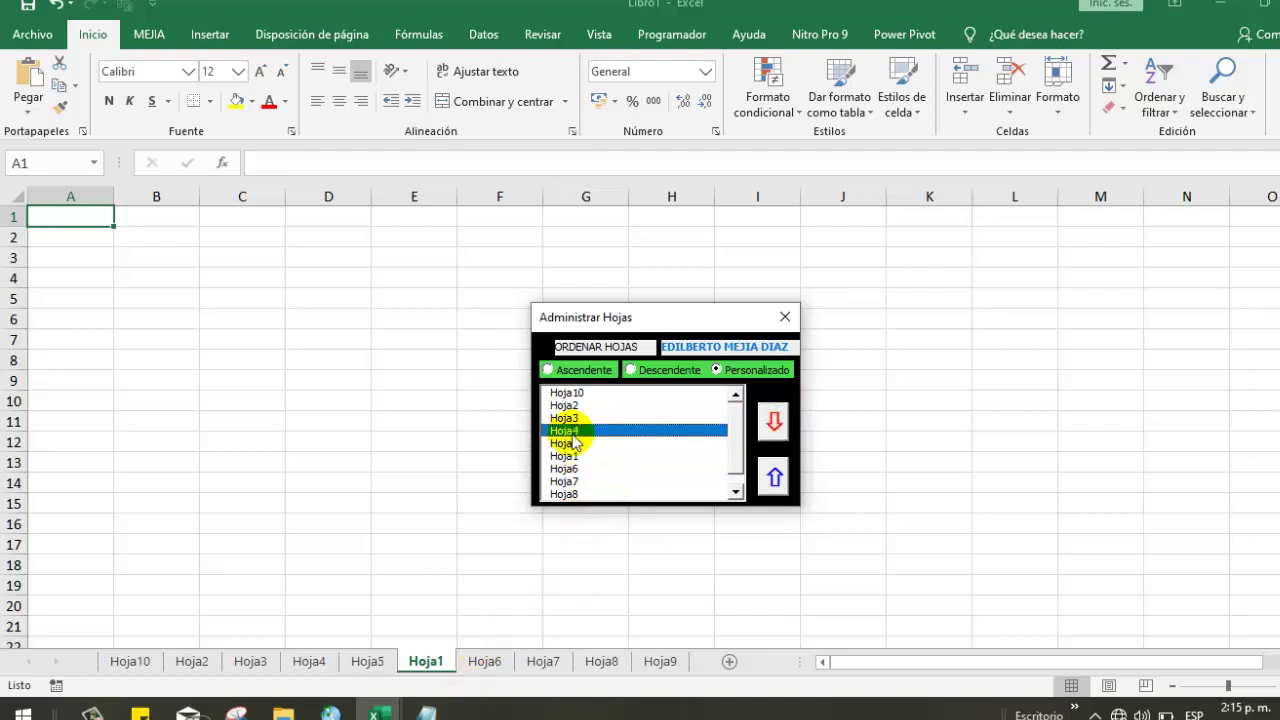
left_click(776, 478)
left_click(776, 478)
left_click(776, 478)
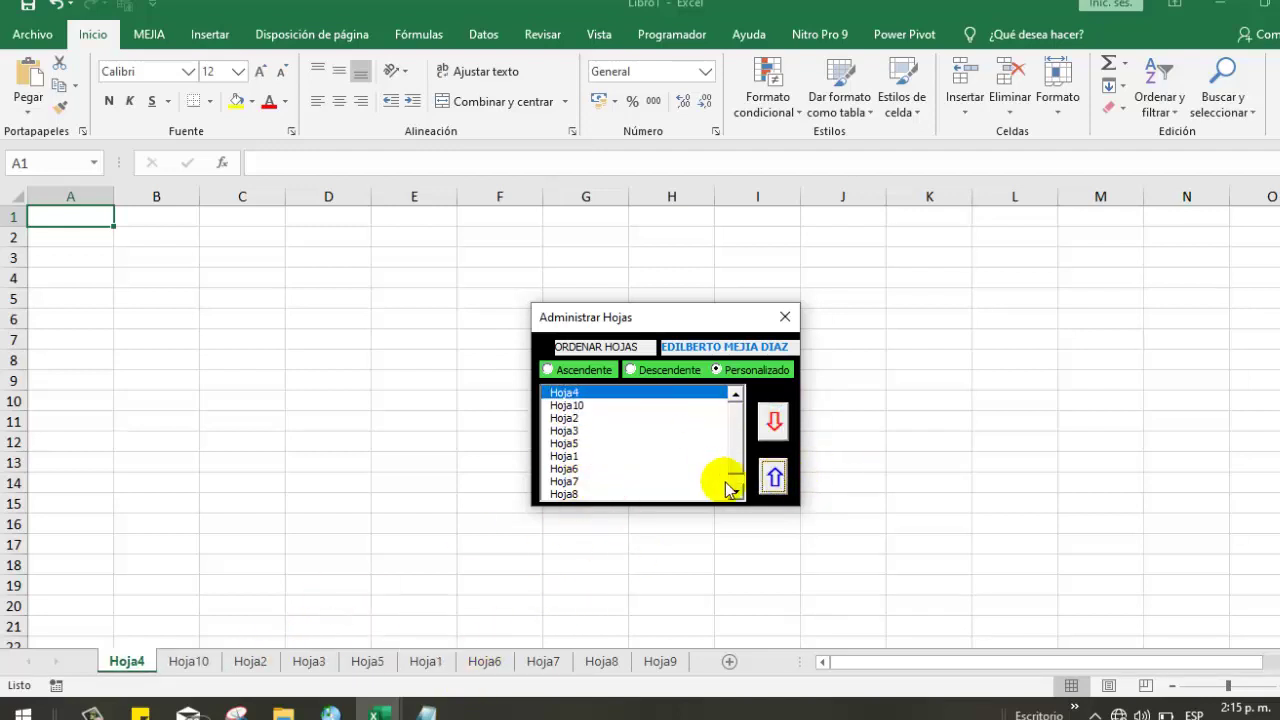
left_click(786, 316)
left_click(241, 339)
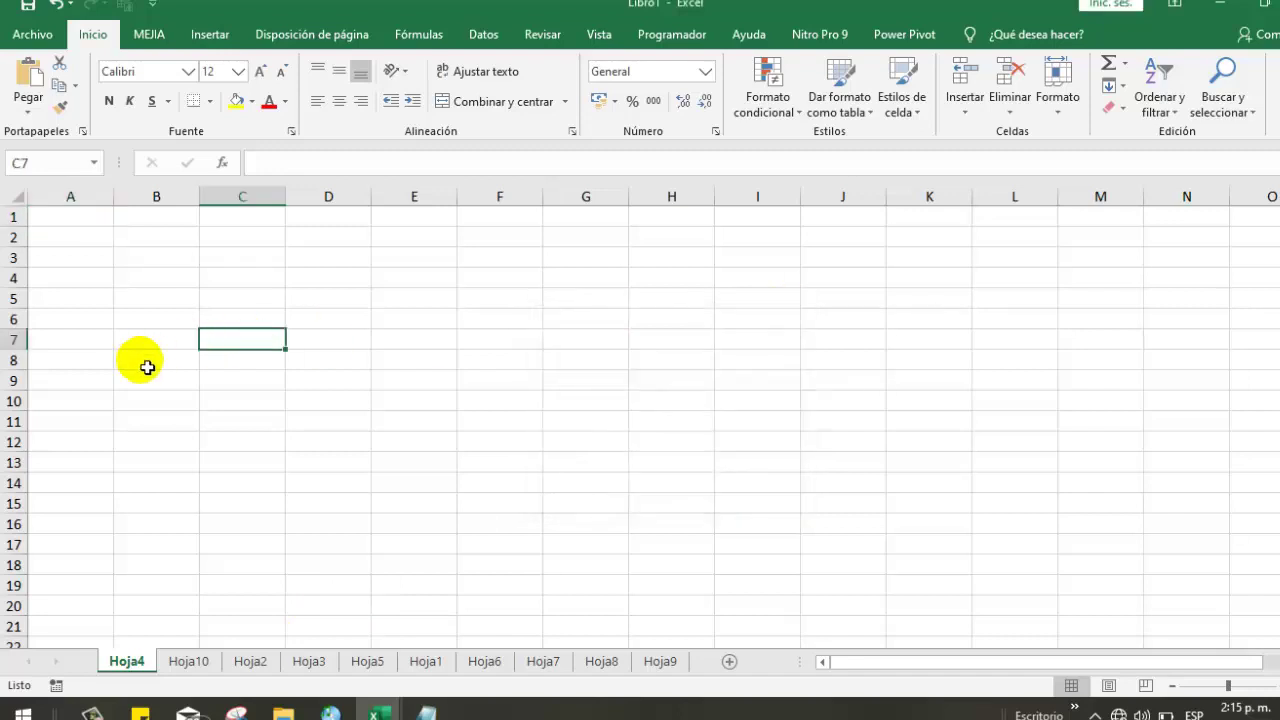
Copy the black ellipse from Hoja10
left_click(418, 664)
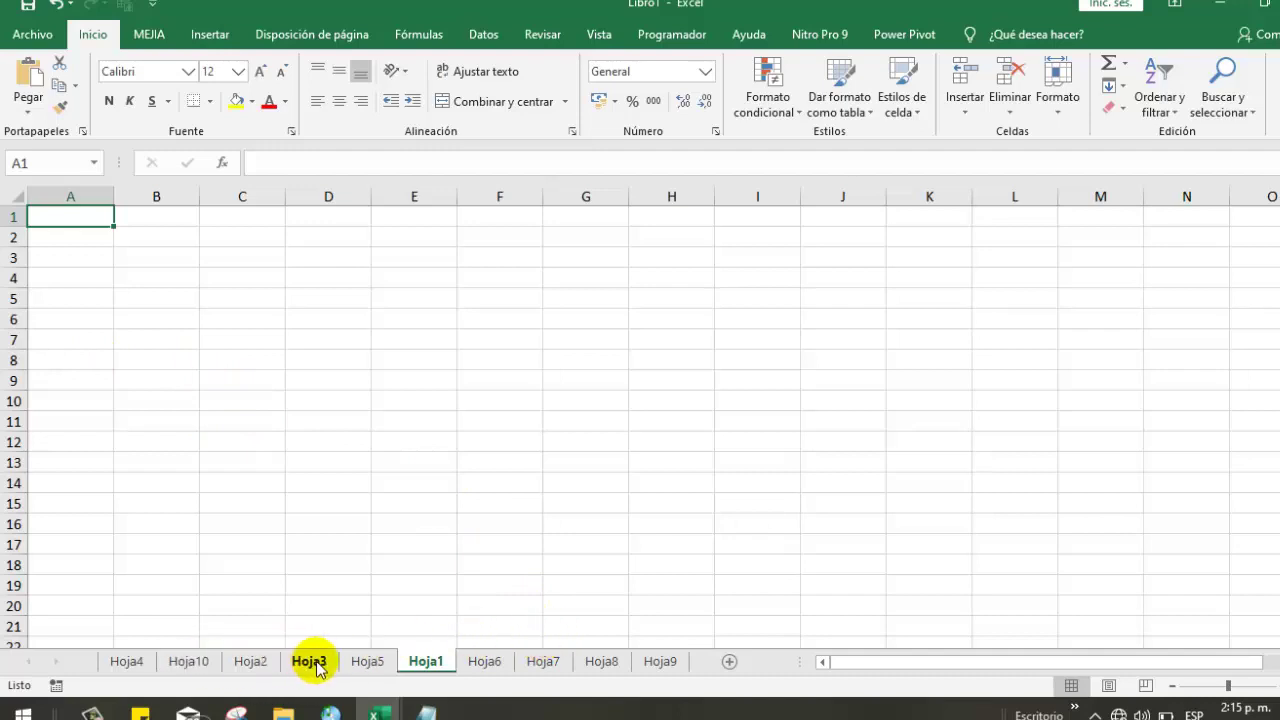
left_click(127, 662)
left_click(189, 661)
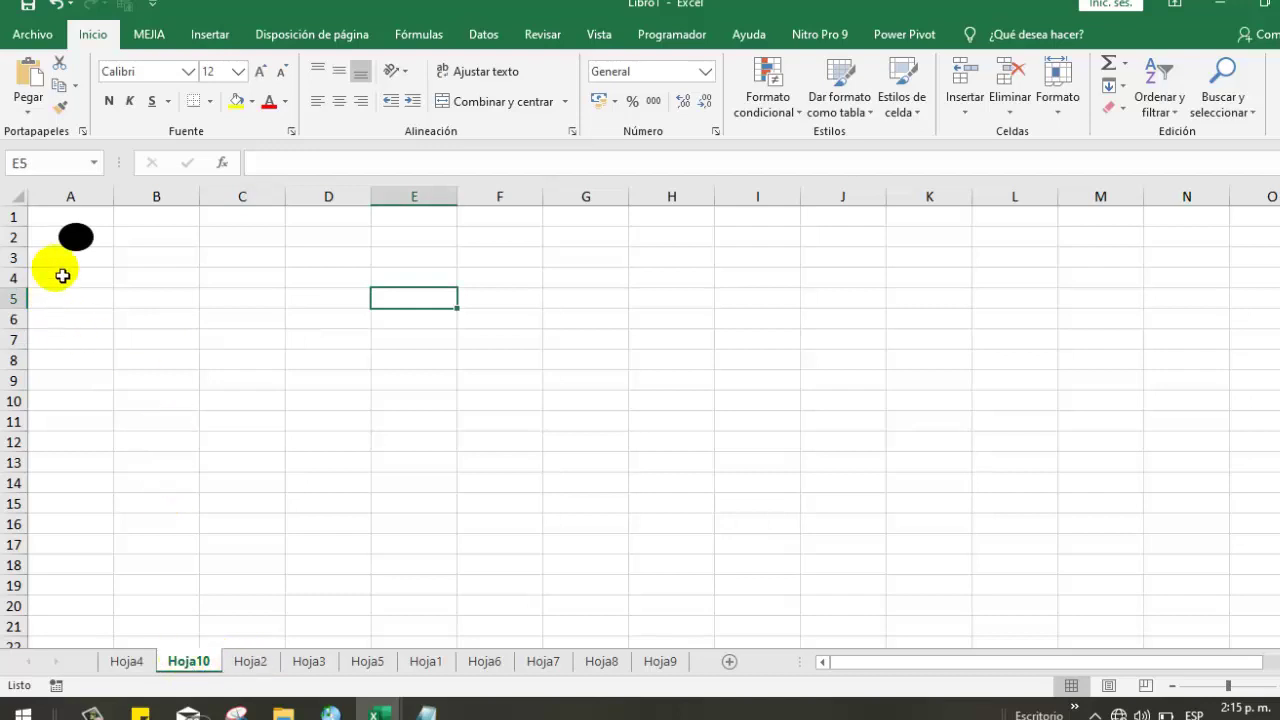
right_click(88, 254)
left_click(68, 232)
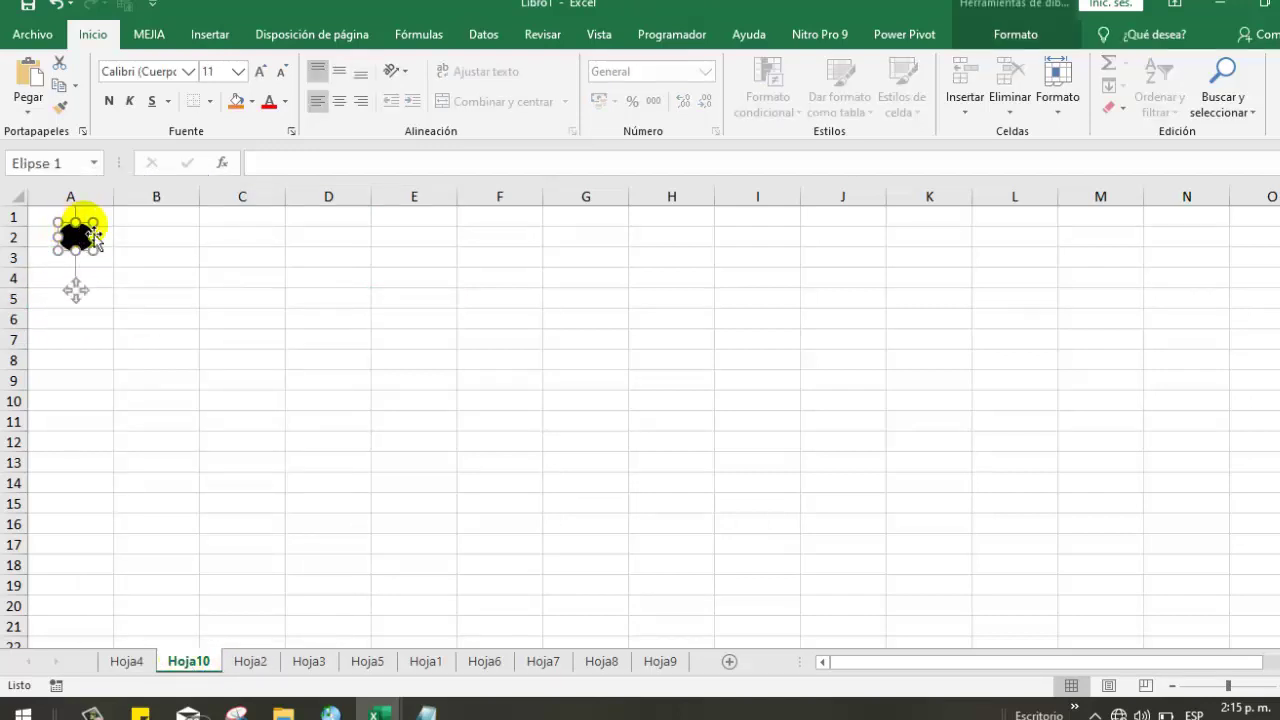
Paste the ellipse at A1 on Hoja4, Hoja2 and Hoja9
left_click(127, 661)
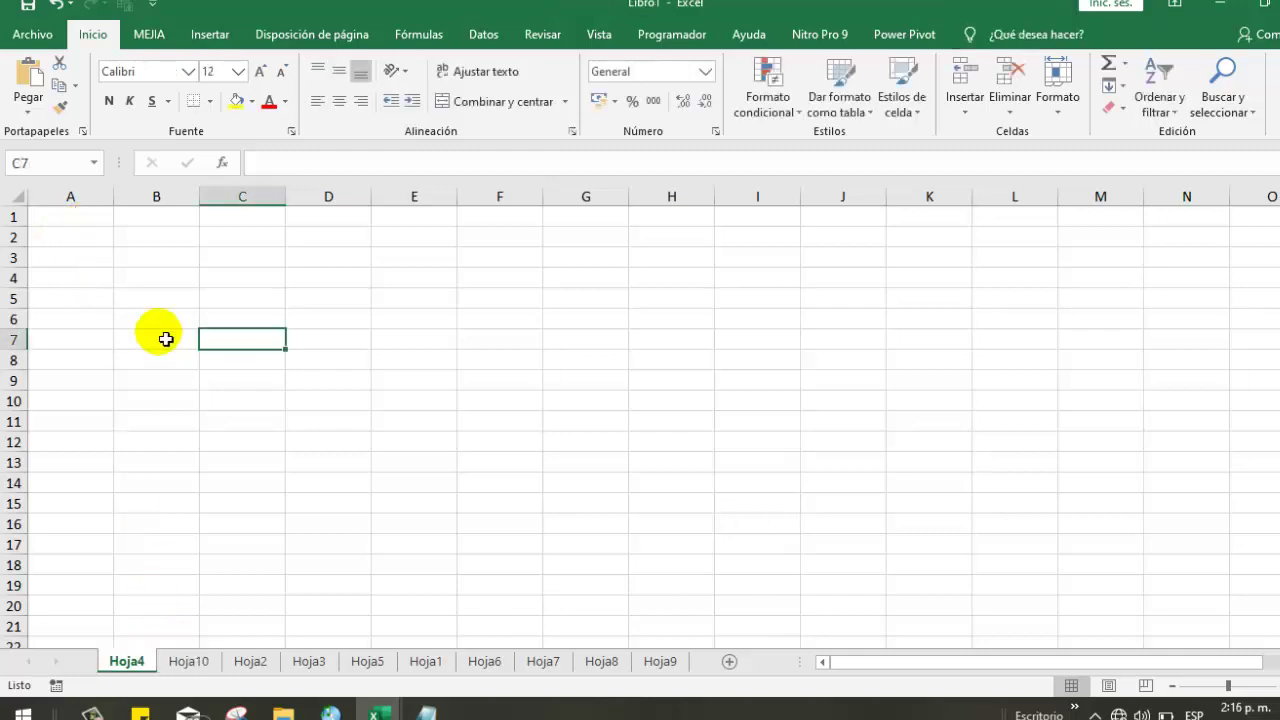
left_click(100, 224)
key("ctrl+v")
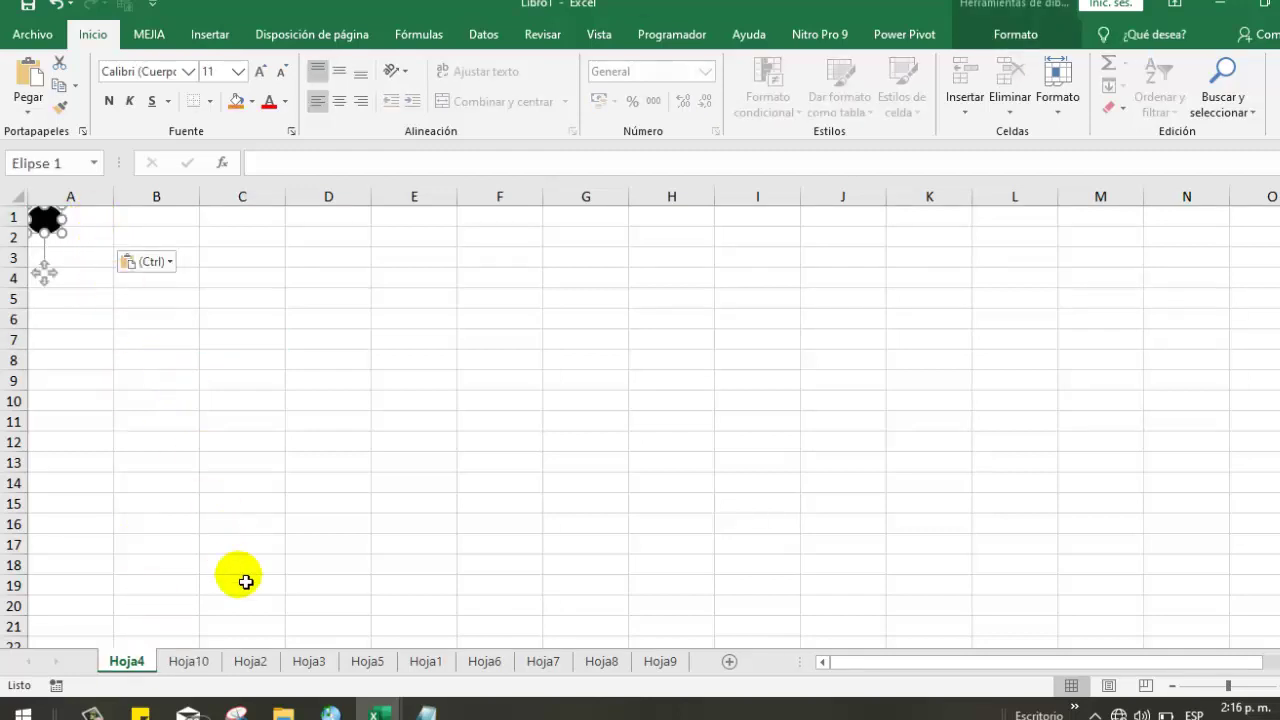
left_click(251, 661)
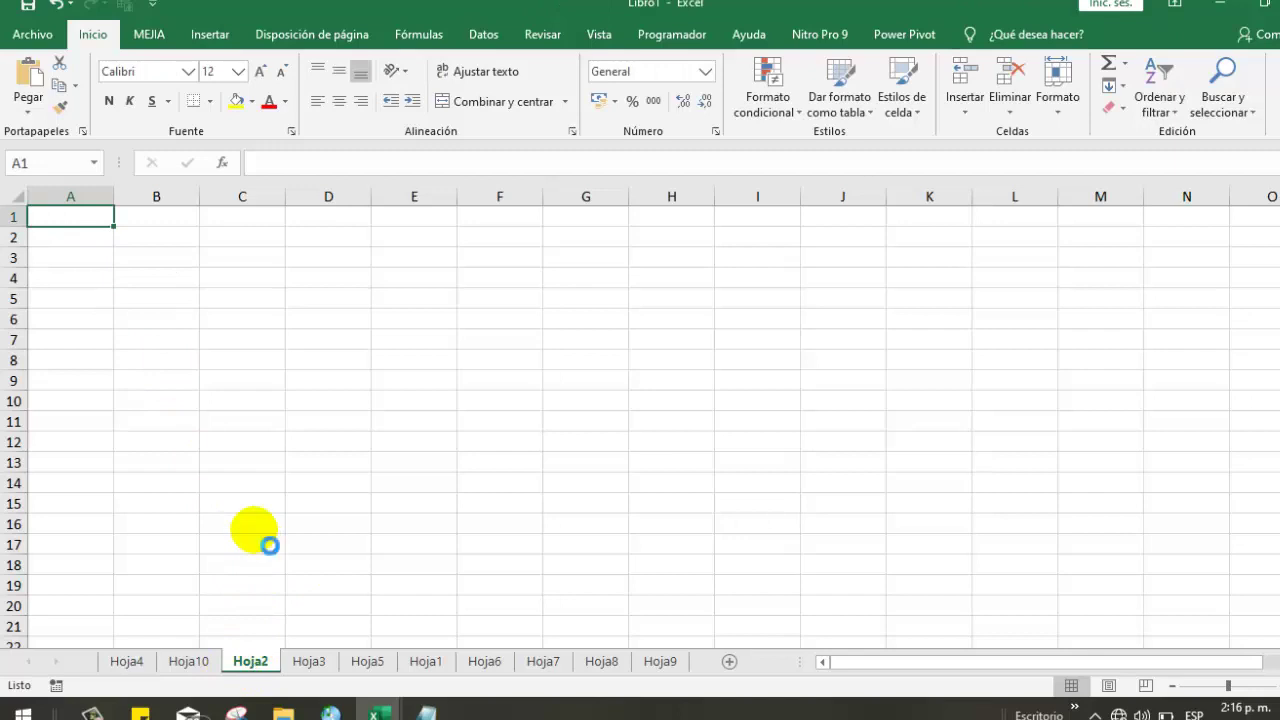
key("ctrl+v")
left_click(309, 661)
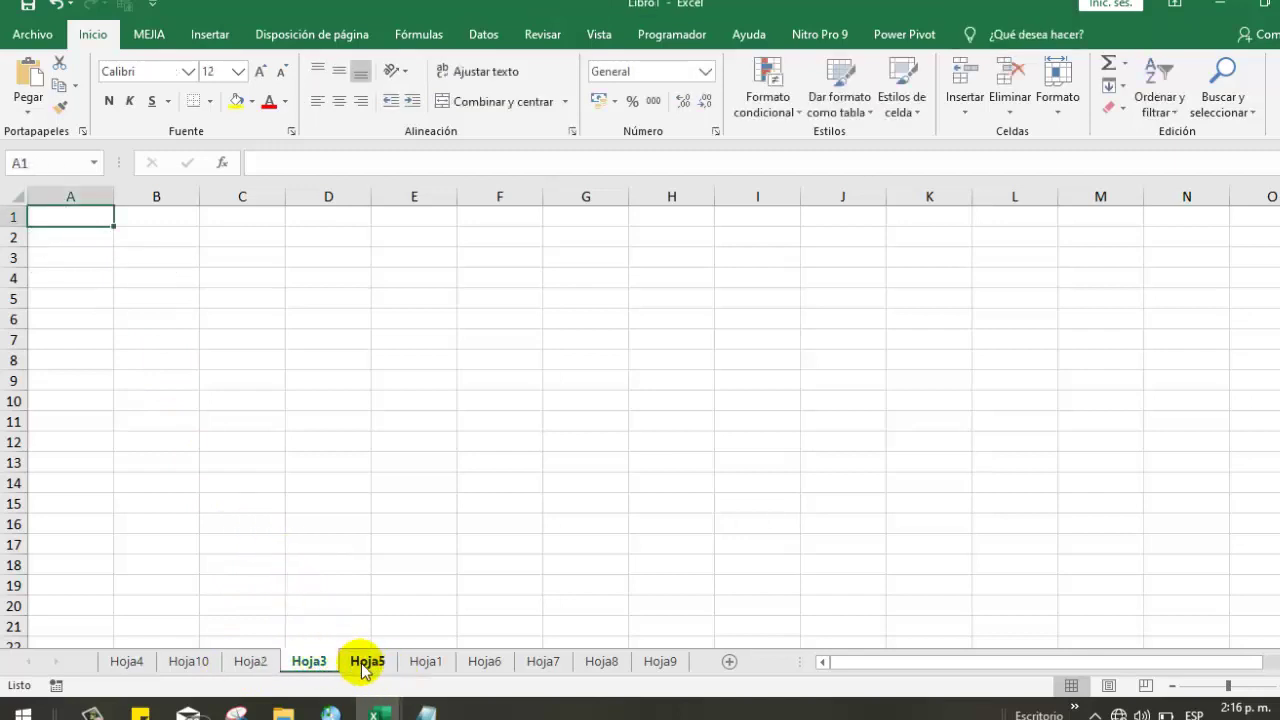
left_click(660, 661)
key("ctrl+v")
left_click(213, 278)
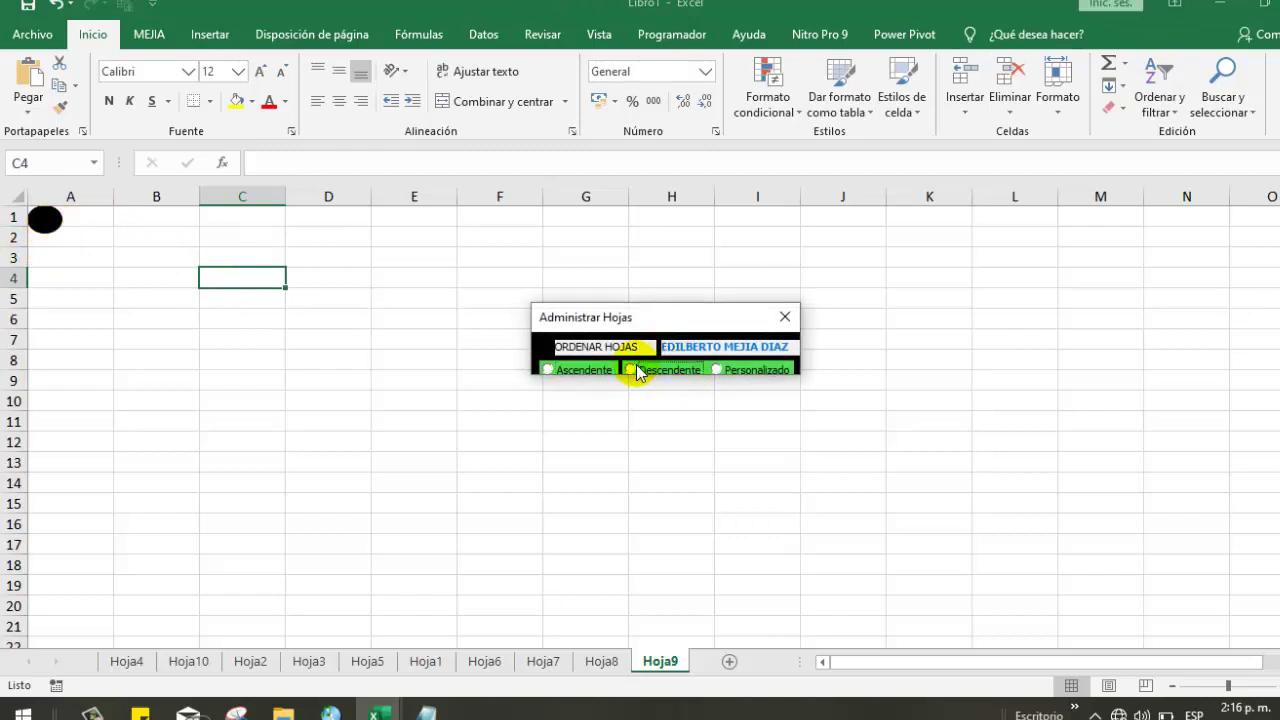
Sort the sheets Descendente, move Hoja6 down to last place, and close the form
left_click(637, 370)
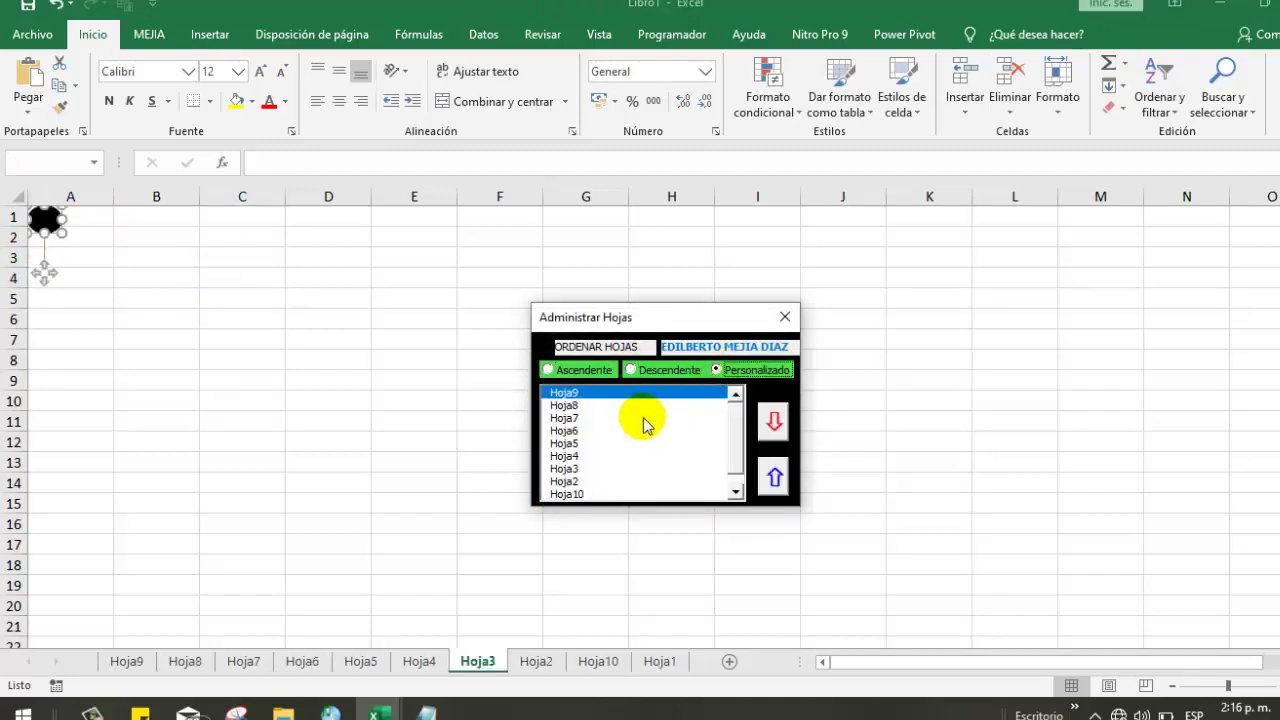
left_click(650, 430)
left_click(774, 423)
left_click(774, 423)
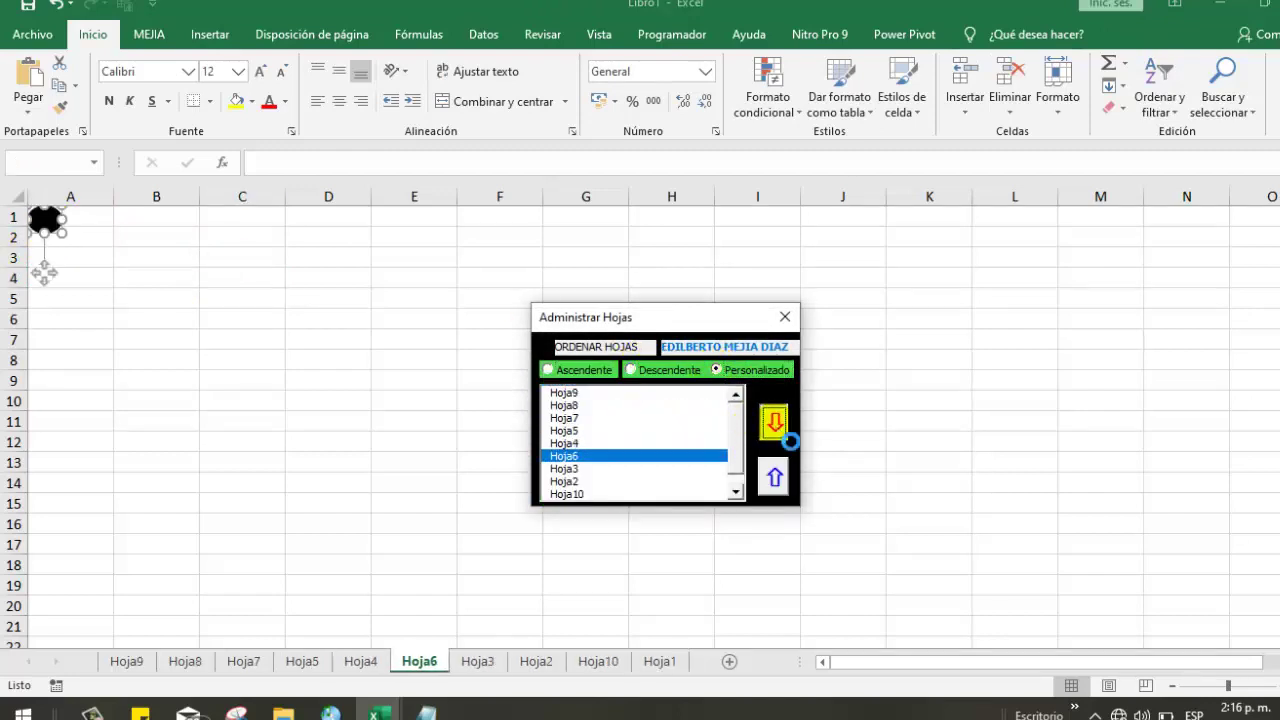
left_click(774, 423)
left_click(774, 423)
left_click(774, 423)
left_click(774, 423)
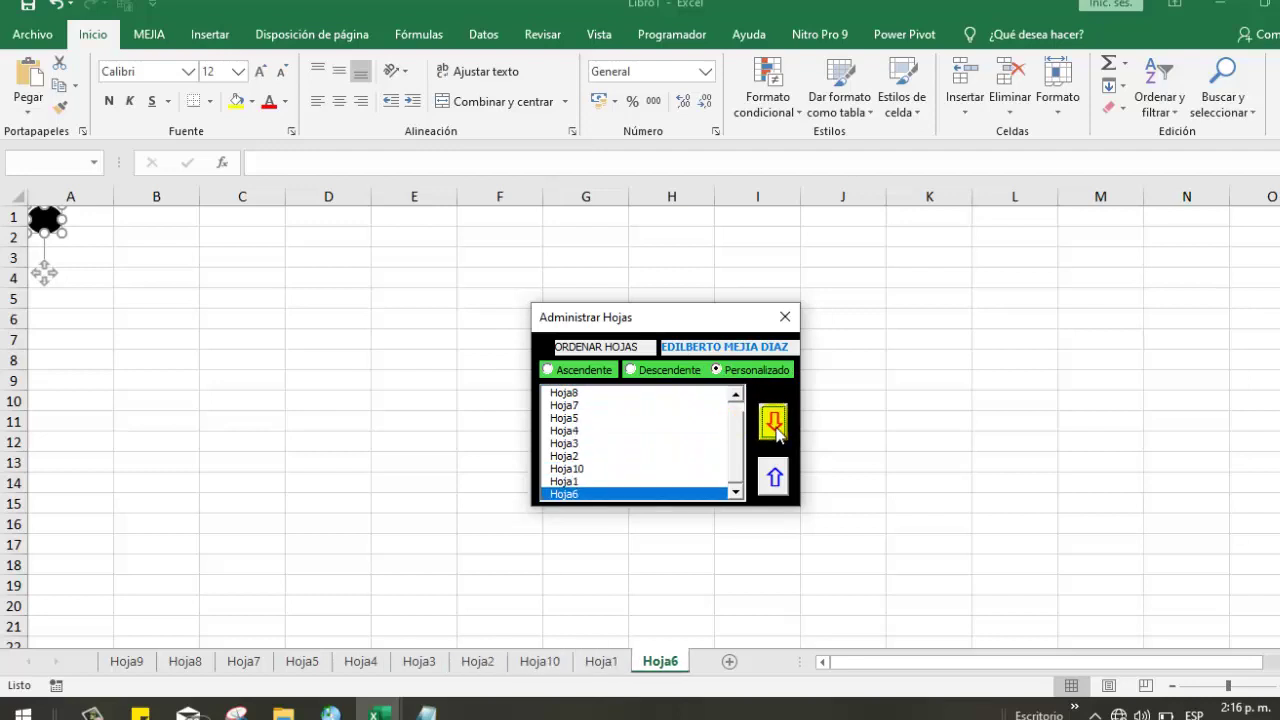
left_click(785, 317)
On Hoja5, click the black ellipse to reopen Administrar Hojas
left_click(328, 483)
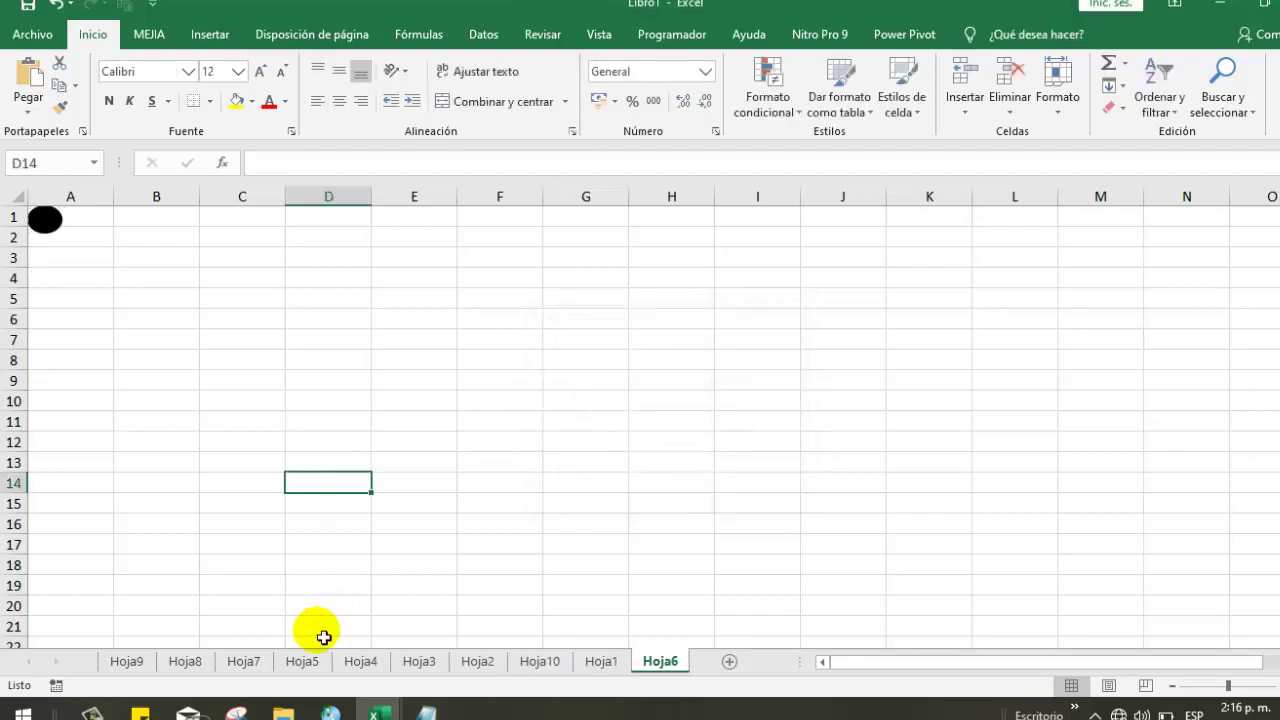
left_click(302, 661)
left_click(125, 275)
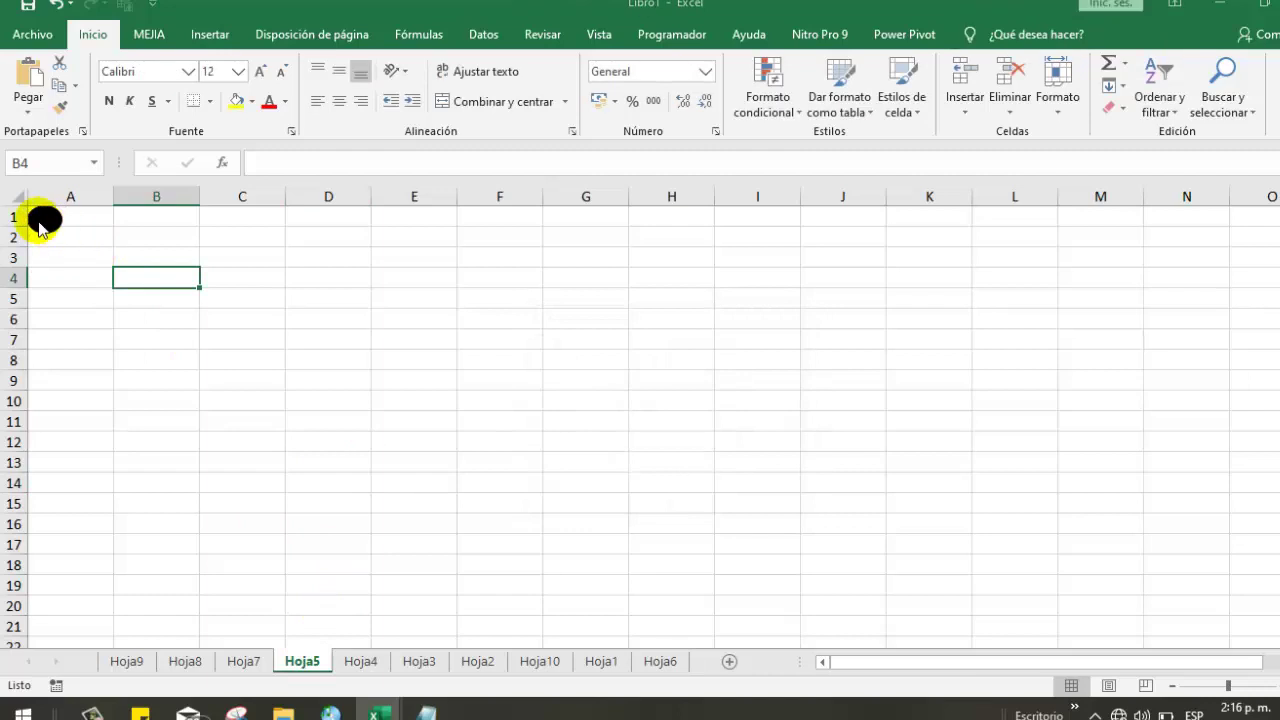
left_click(42, 218)
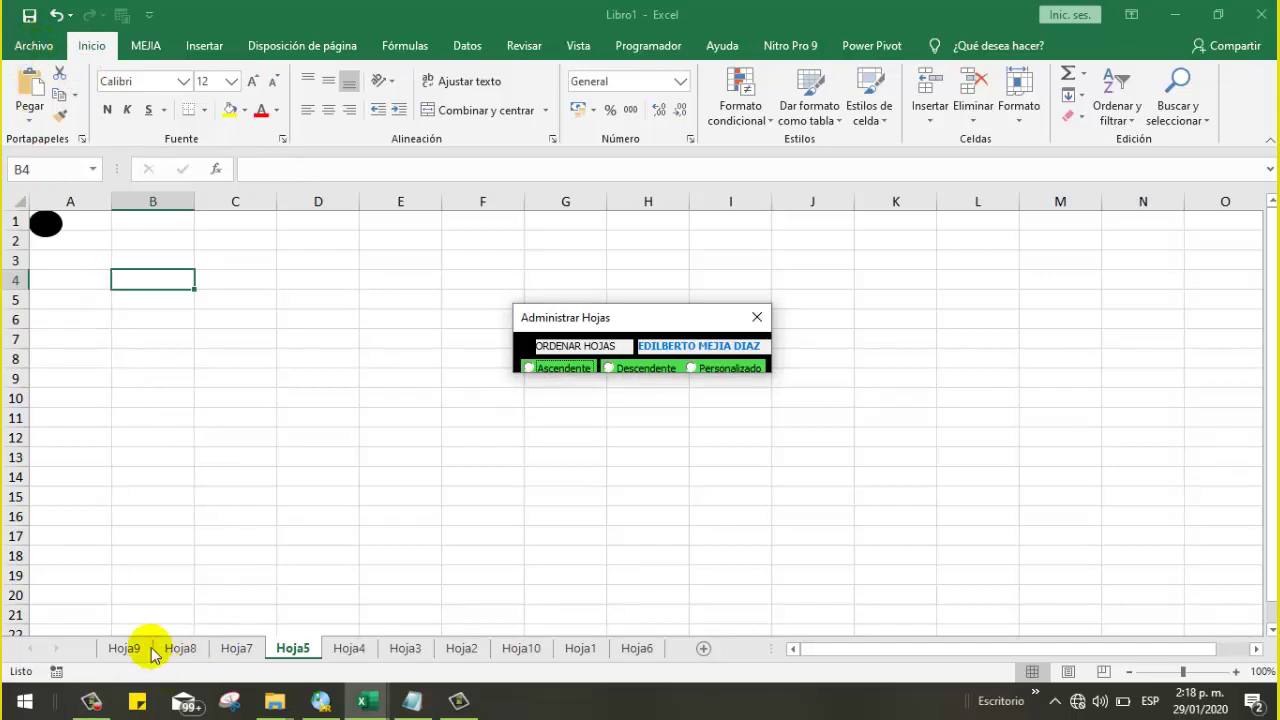
Close the sheet form and save the workbook as macro-enabled GFDSFGHGF (*.xlsm)
left_click(757, 317)
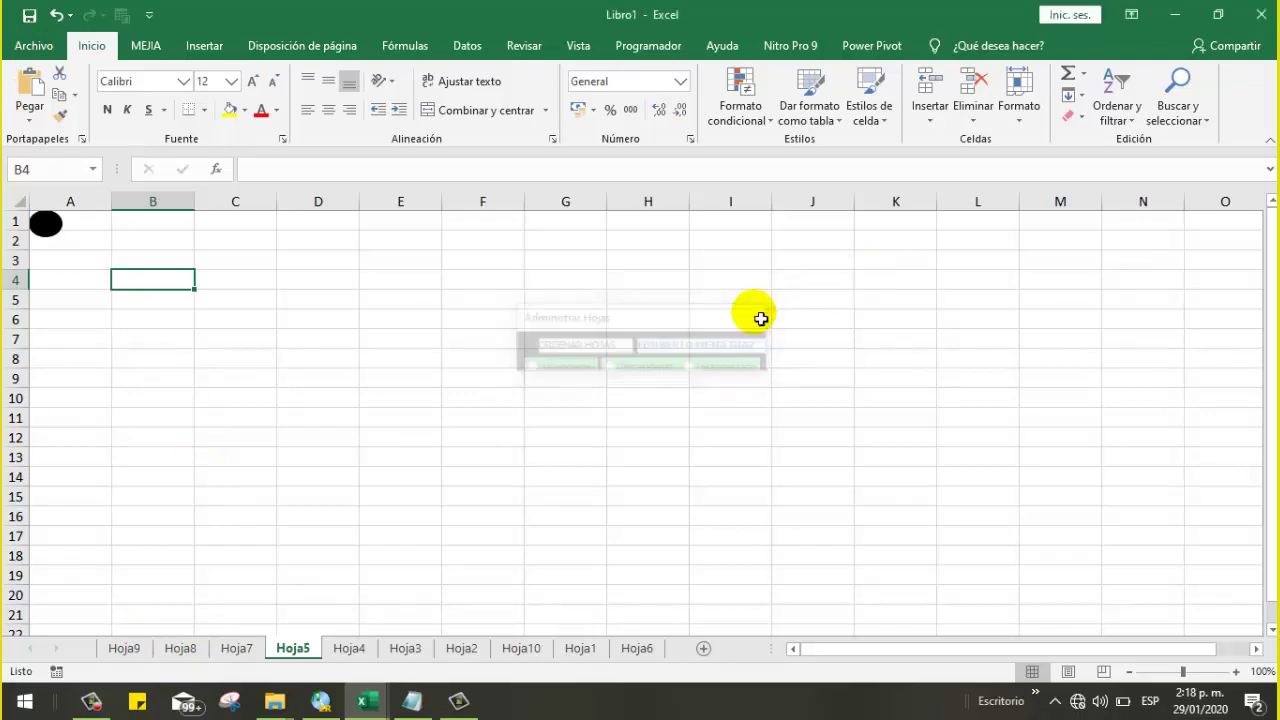
left_click(48, 46)
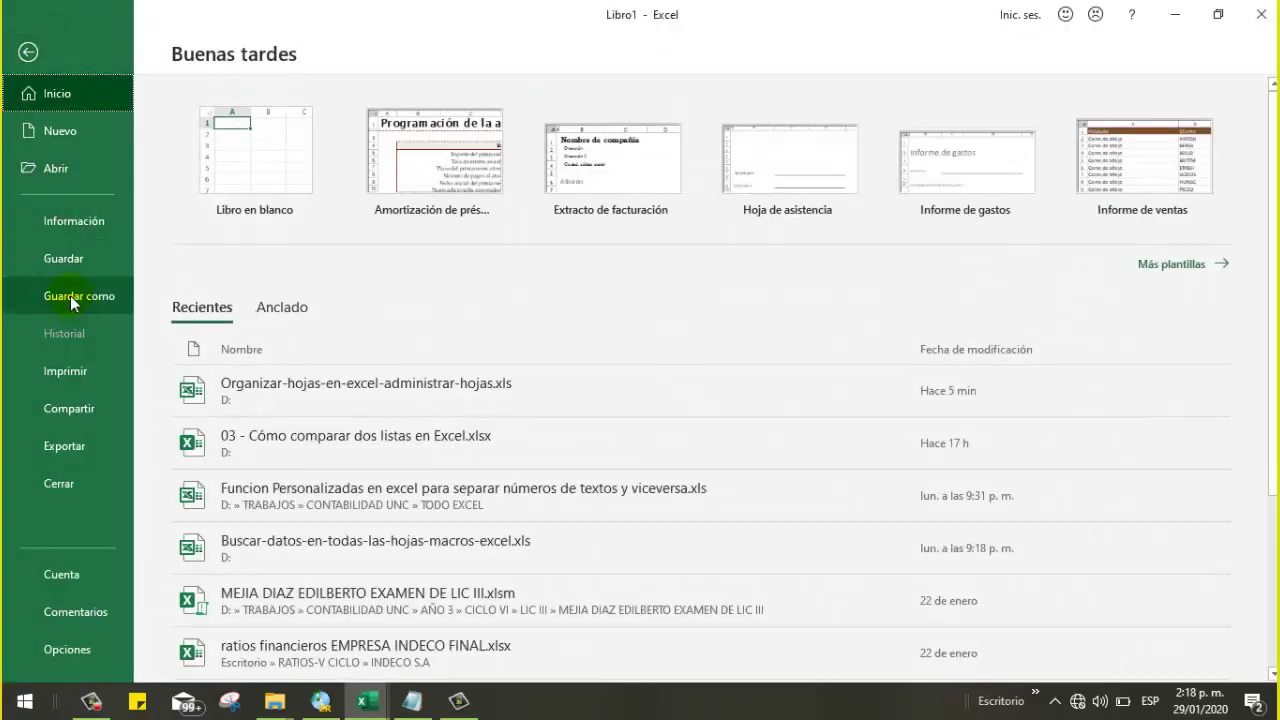
left_click(72, 297)
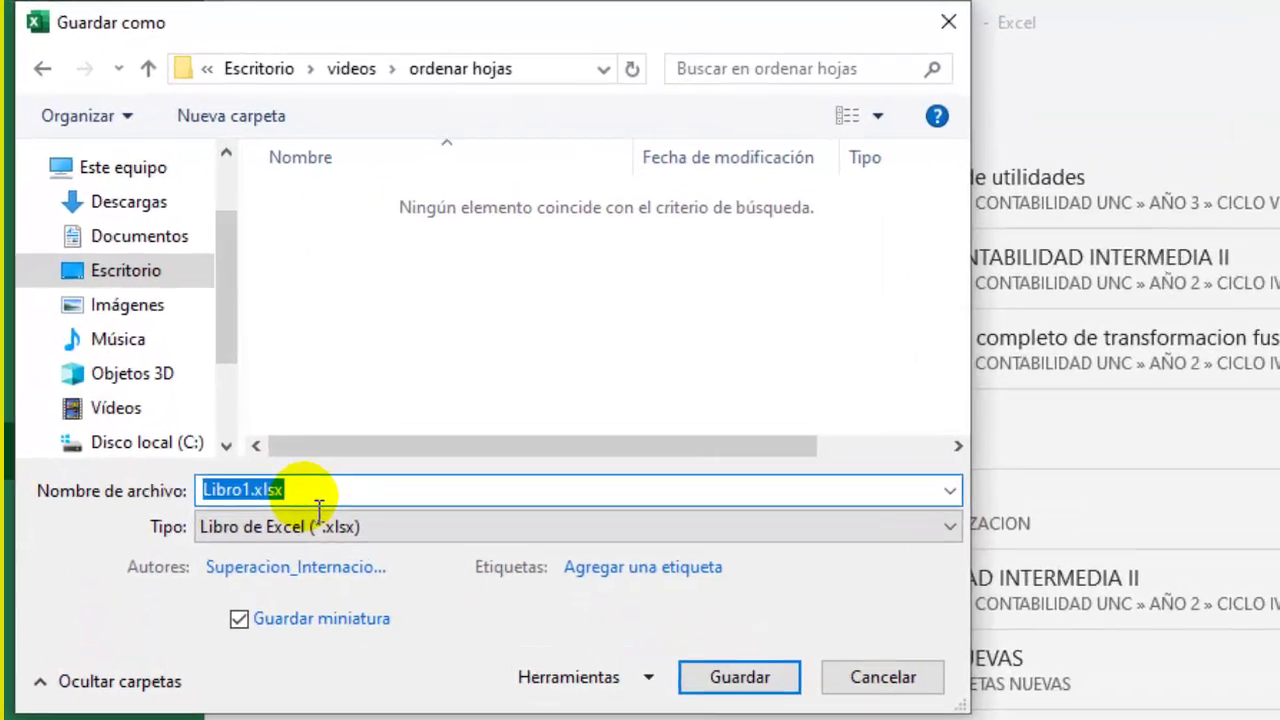
type("GFDSFGHGF")
left_click(503, 533)
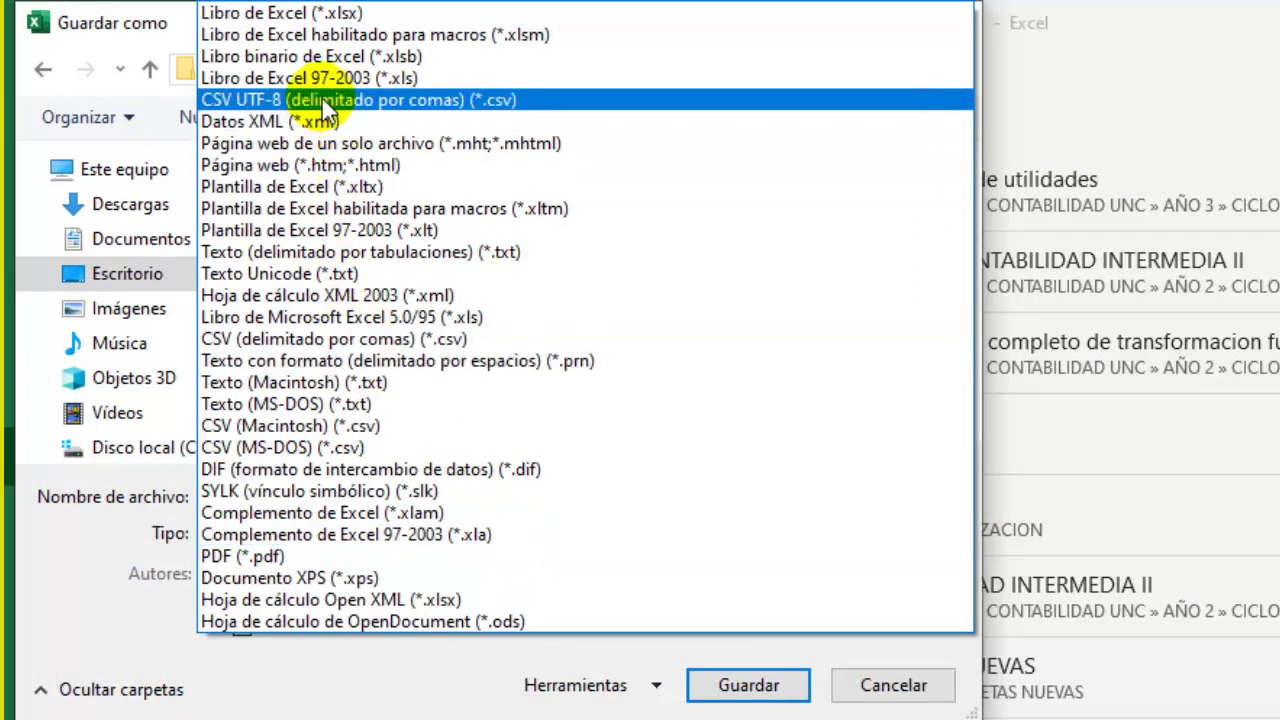
left_click(370, 35)
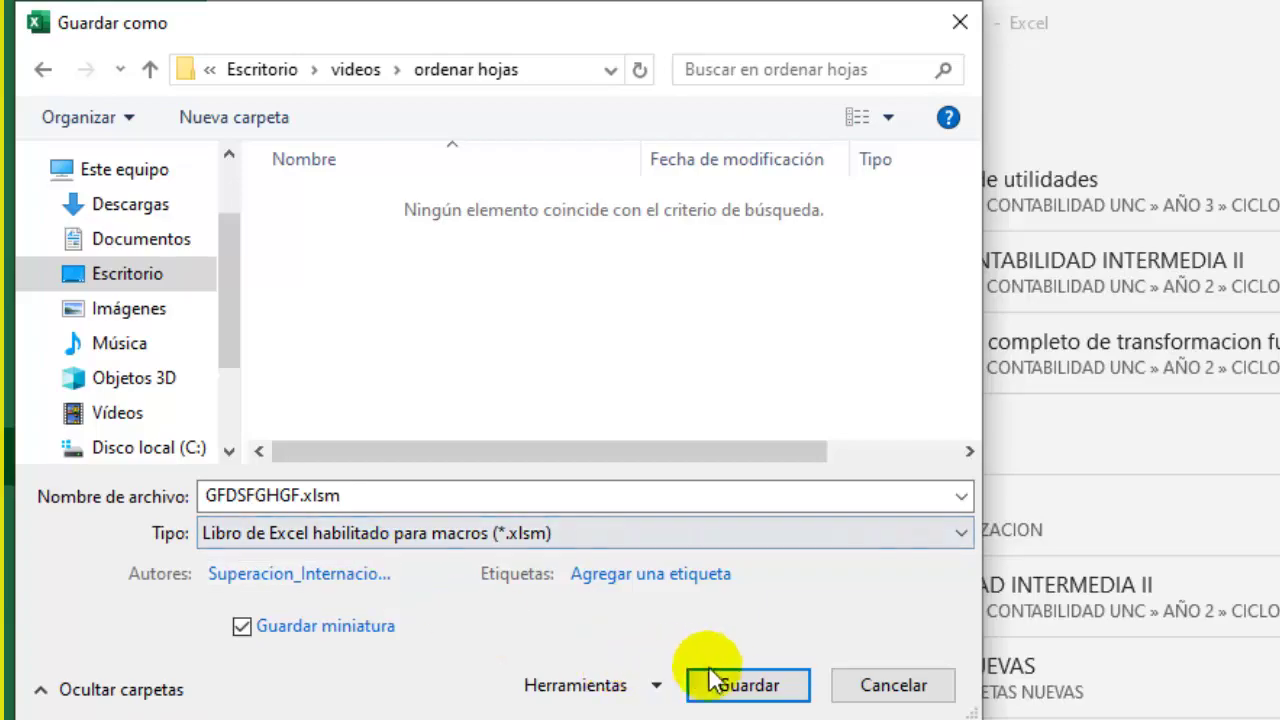
left_click(734, 685)
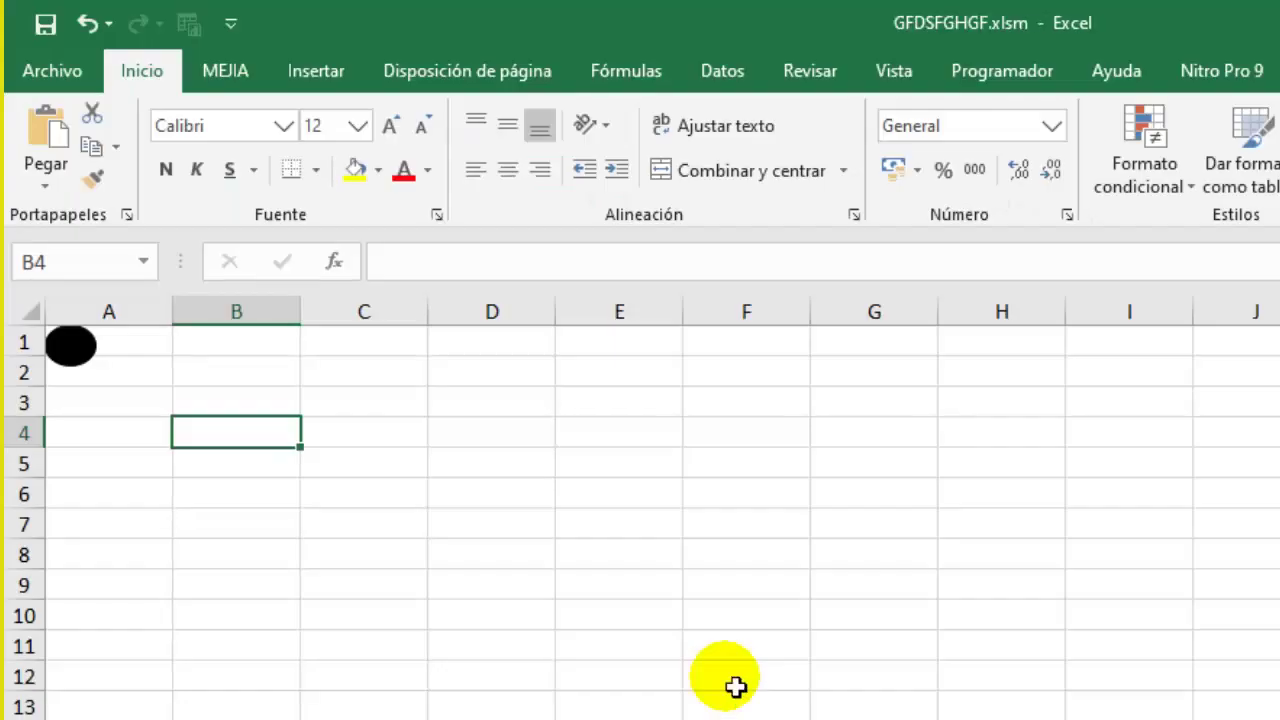